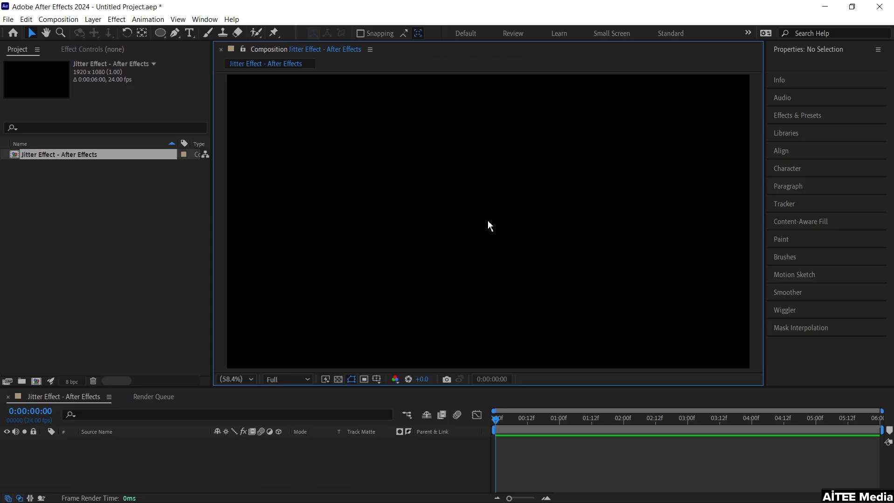
- Create a text layer reading "YOU" near the middle of the composition
{"action": "key", "text": "ctrl+t"}
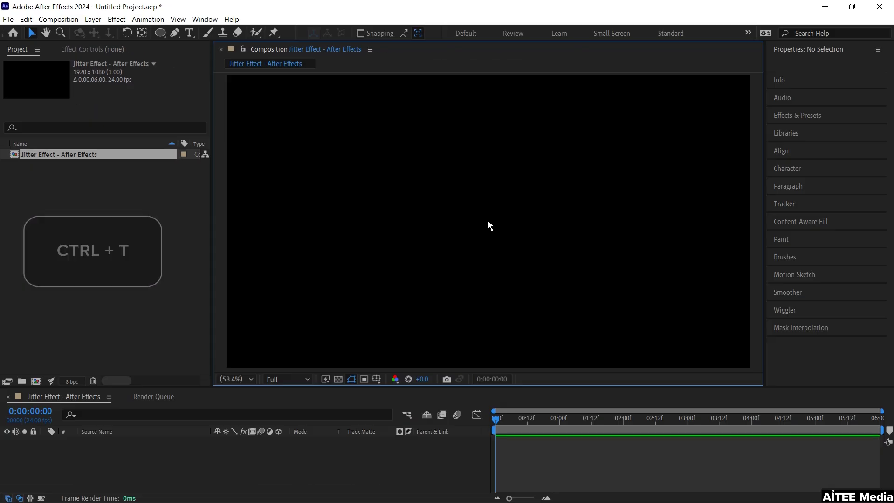
{"action": "left_click", "coordinate": [470, 255]}
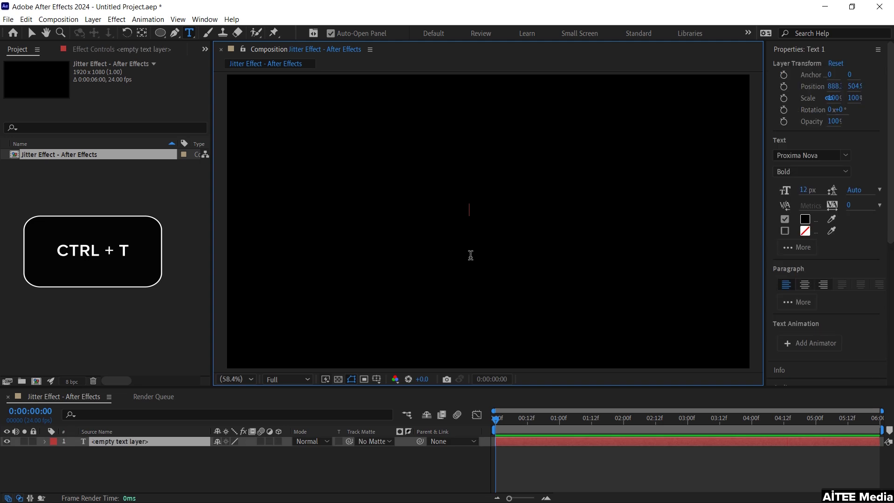
{"action": "type", "text": "YOU"}
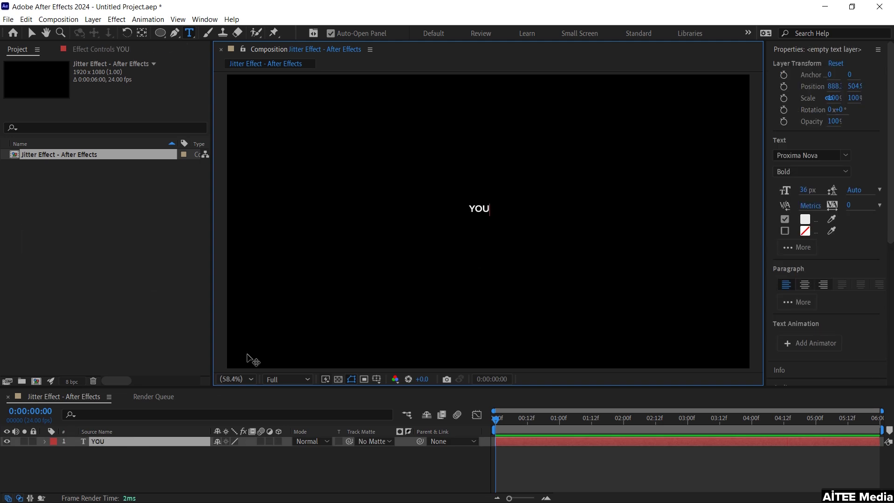
{"action": "left_click", "coordinate": [238, 461]}
{"action": "key", "text": "v"}
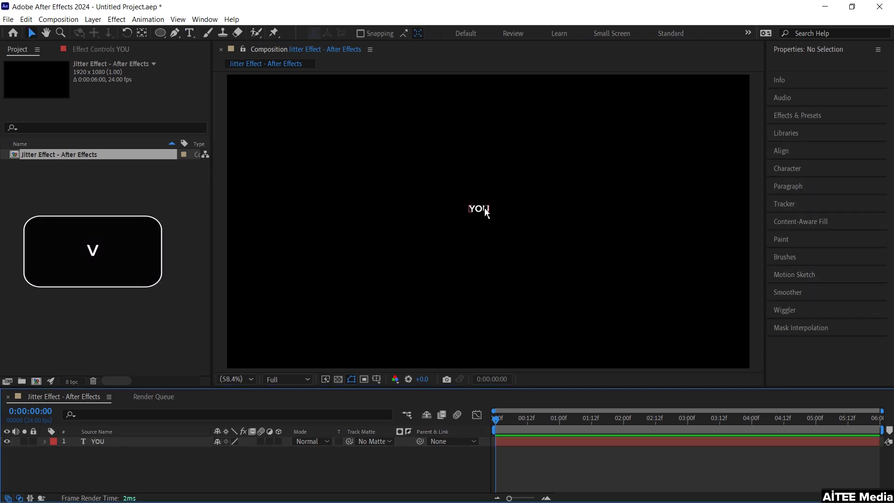
- Center the YOU text layer's anchor point on its content and center the layer in the composition
{"action": "left_click", "coordinate": [484, 208]}
{"action": "key", "text": "ctrl+alt+Home"}
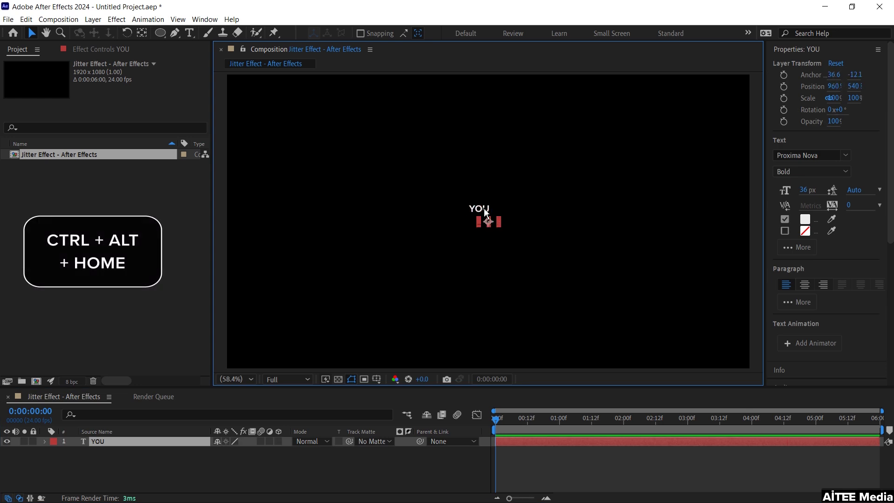
{"action": "key", "text": "ctrl+Home"}
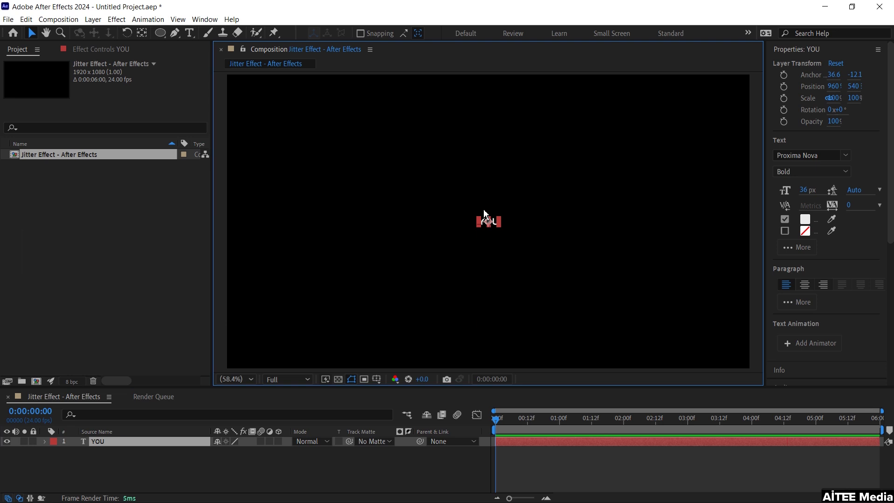
{"action": "left_click", "coordinate": [309, 134]}
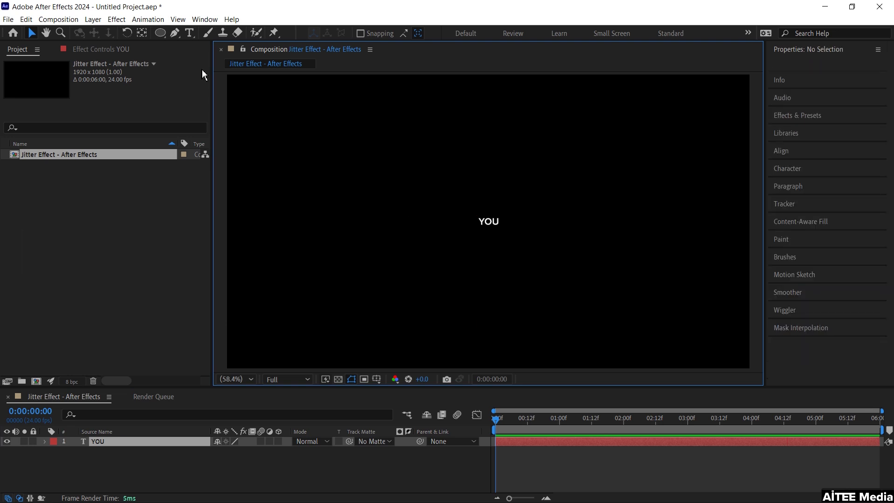
- Draw a circle about 102 px wide with a 6 px white stroke around YOU, and center its anchor point and position
{"action": "left_click", "coordinate": [166, 33]}
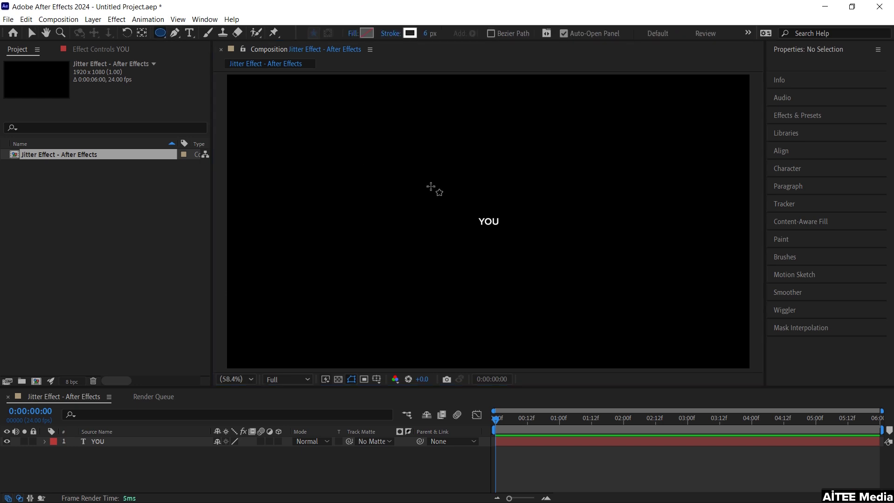
{"action": "left_click_drag", "start_coordinate": [475, 213], "coordinate": [510, 231]}
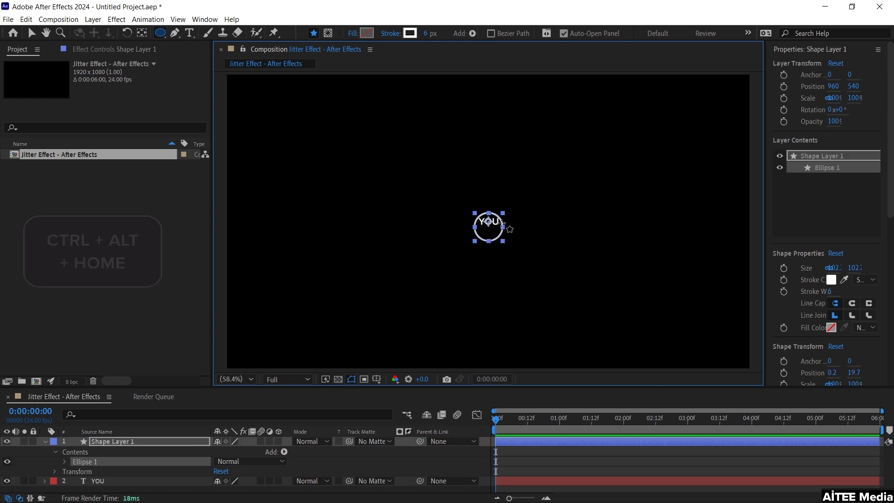
{"action": "key", "text": "ctrl+alt+Home"}
{"action": "key", "text": "ctrl+Home"}
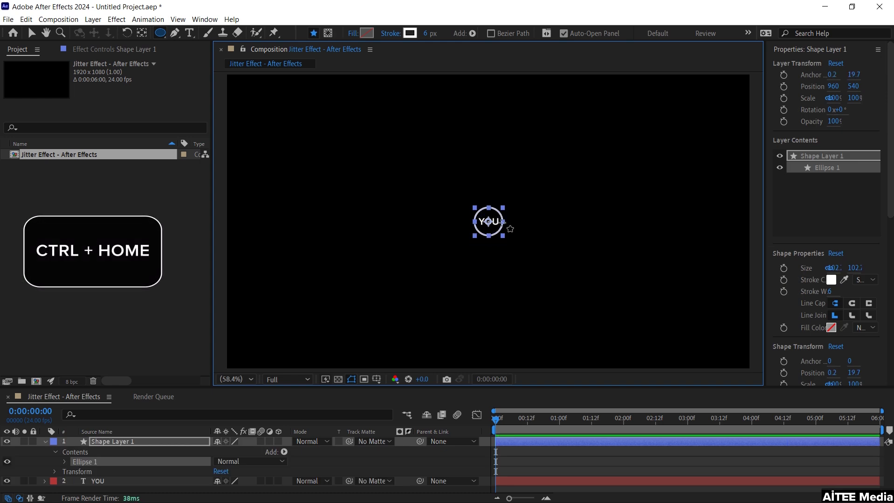
{"action": "left_click", "coordinate": [153, 466]}
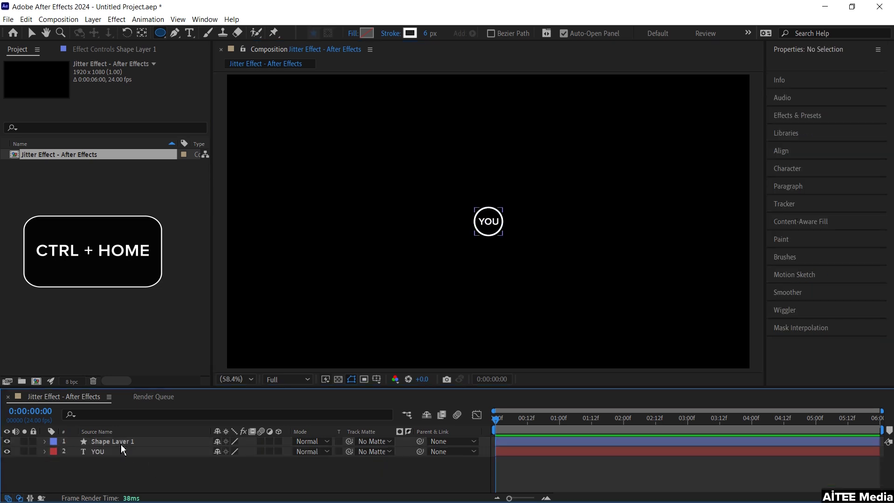
- Duplicate the circle and YOU text layers twice, placing each duplicated pair together at the top of the layer stack
{"action": "left_click", "coordinate": [122, 441]}
{"action": "left_click", "coordinate": [119, 448], "text": "ctrl"}
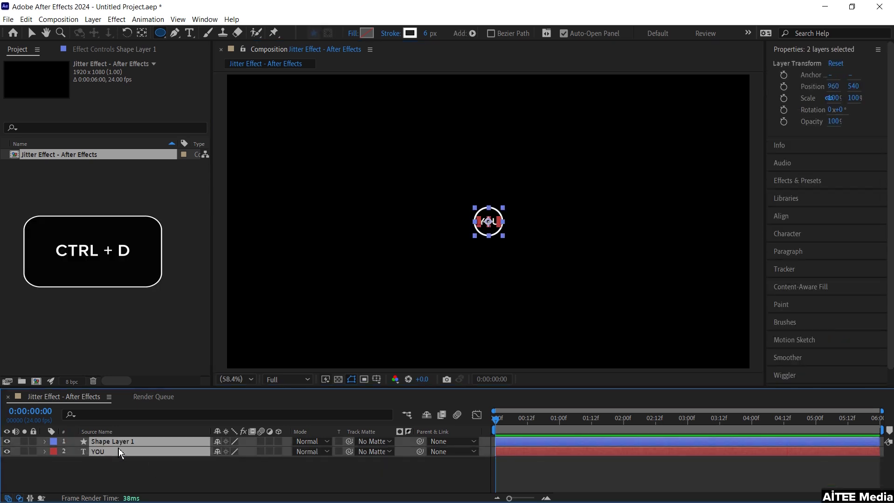
{"action": "key", "text": "ctrl+d"}
{"action": "left_click_drag", "start_coordinate": [131, 464], "coordinate": [128, 451]}
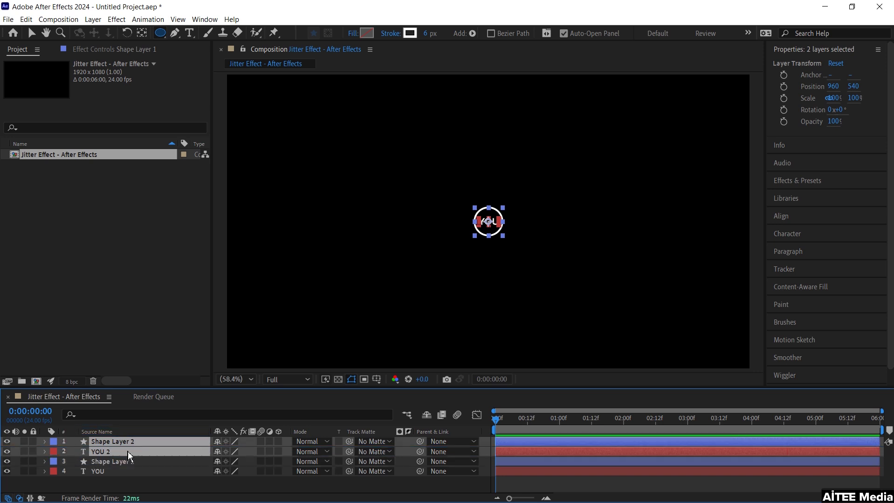
{"action": "key", "text": "ctrl+d"}
{"action": "left_click_drag", "start_coordinate": [128, 460], "coordinate": [128, 450]}
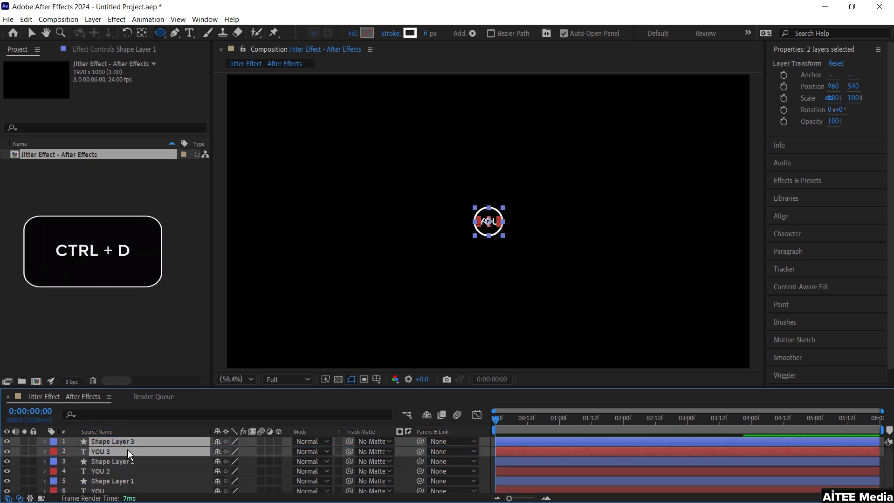
- Pre-compose Shape Layer 1 and the original YOU text as "YOU", and hide the resulting layer
{"action": "left_click", "coordinate": [123, 483]}
{"action": "left_click", "coordinate": [123, 489], "text": "ctrl"}
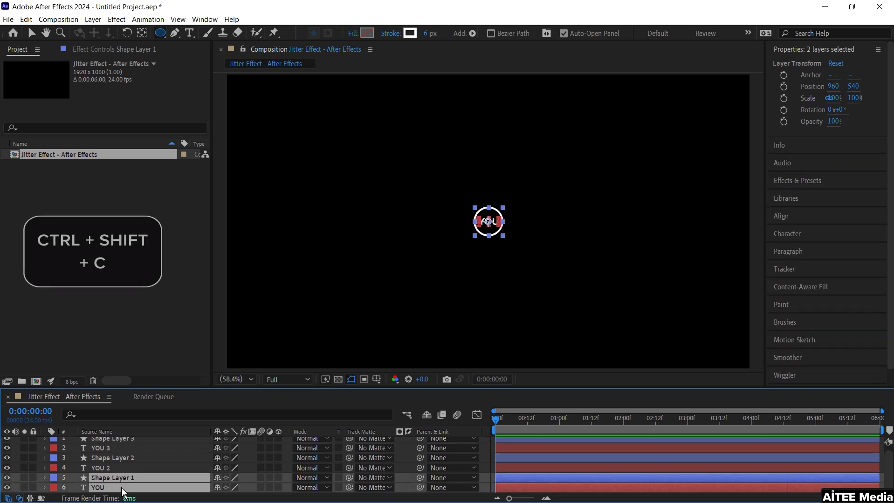
{"action": "key", "text": "ctrl+shift+c"}
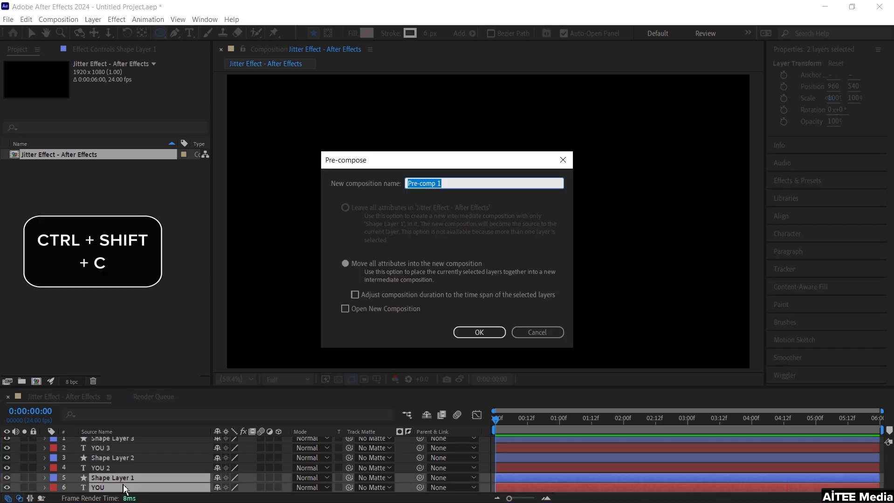
{"action": "type", "text": "YOU"}
{"action": "key", "text": "Return"}
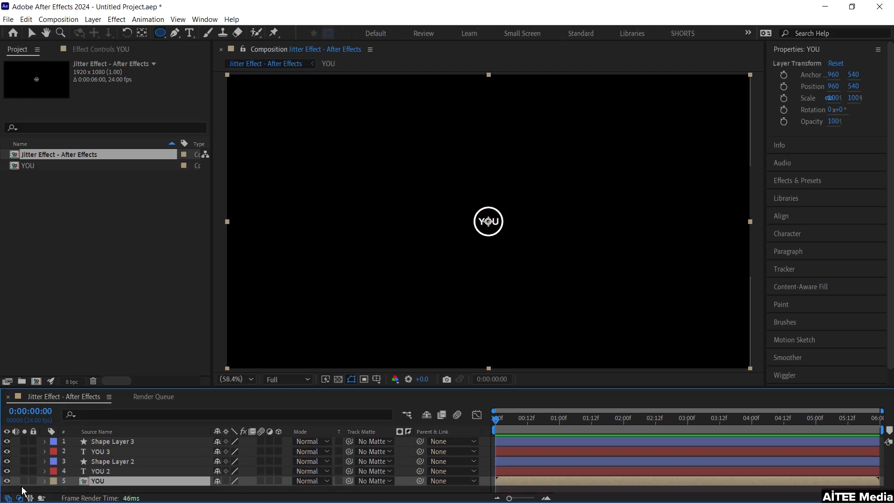
{"action": "left_click", "coordinate": [7, 481]}
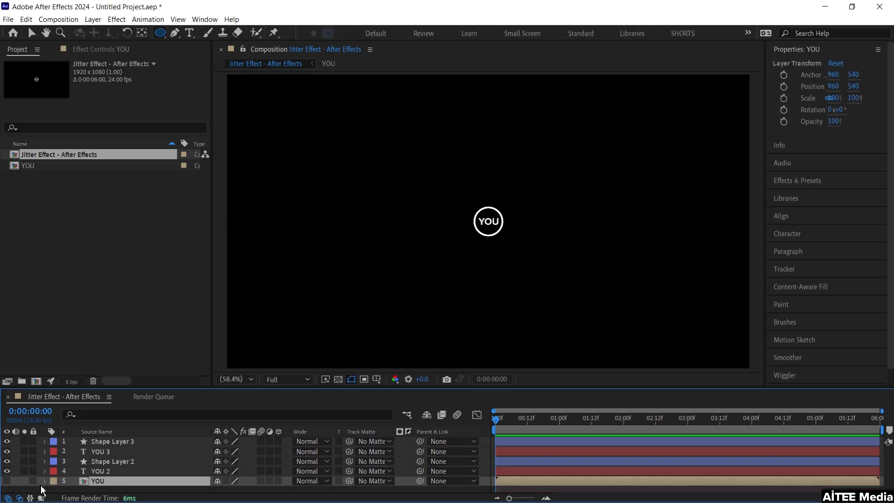
- Change the YOU 2 layer's text to "DISTRACTIONS"
{"action": "left_click", "coordinate": [104, 471]}
{"action": "double_click", "coordinate": [105, 471]}
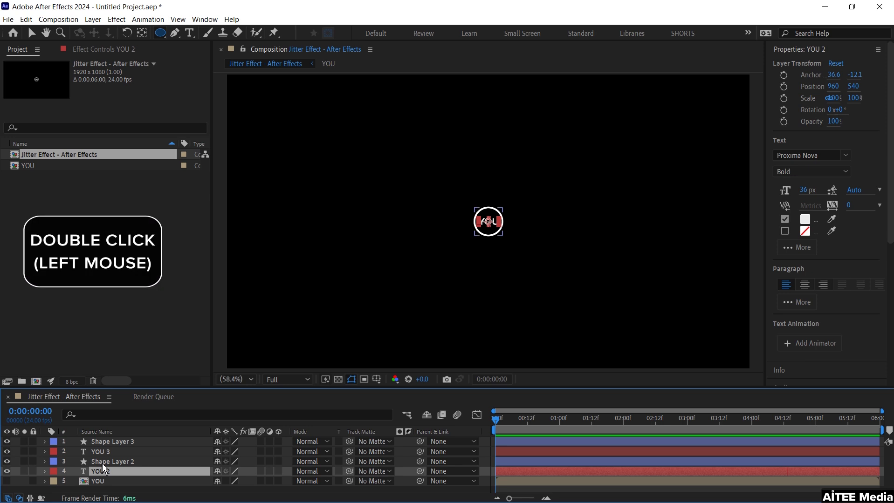
{"action": "type", "text": "DISTRA"}
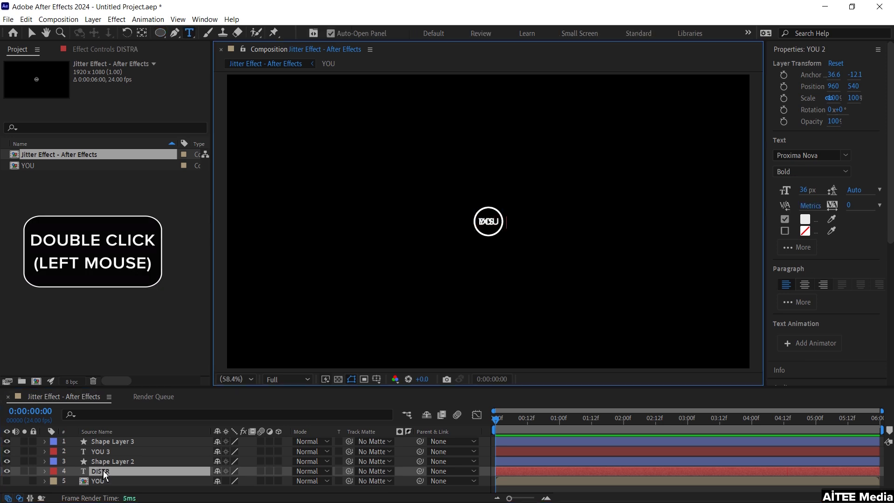
{"action": "type", "text": "CTIONS"}
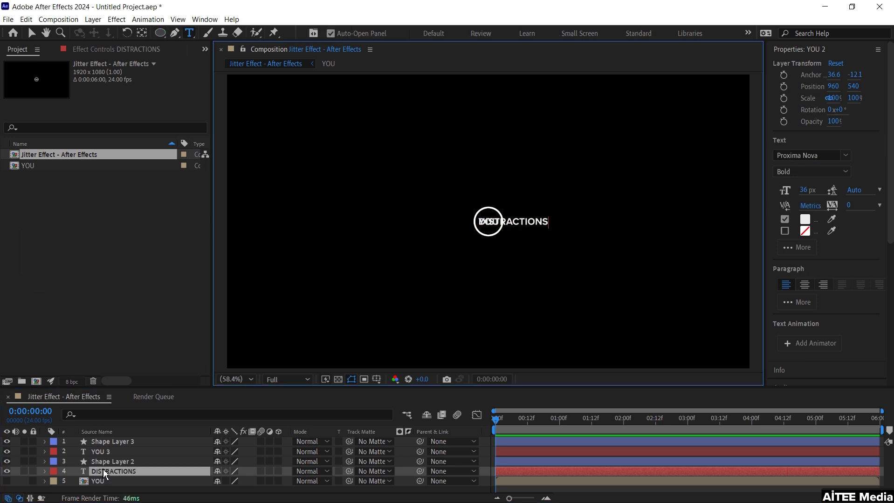
- Center the anchor points of the DISTRACTIONS text and Shape Layer 2, and center both layers in the composition
{"action": "left_click", "coordinate": [157, 465], "text": "ctrl"}
{"action": "key", "text": "ctrl+alt+Home"}
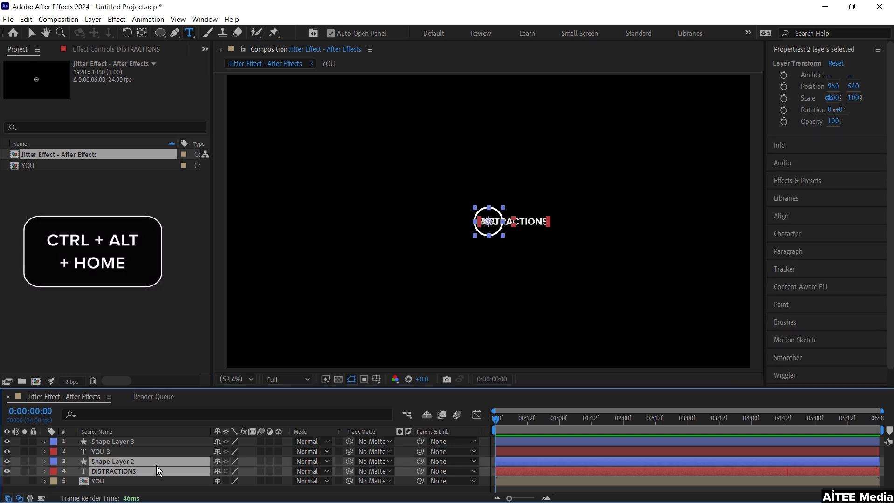
{"action": "key", "text": "ctrl+Home"}
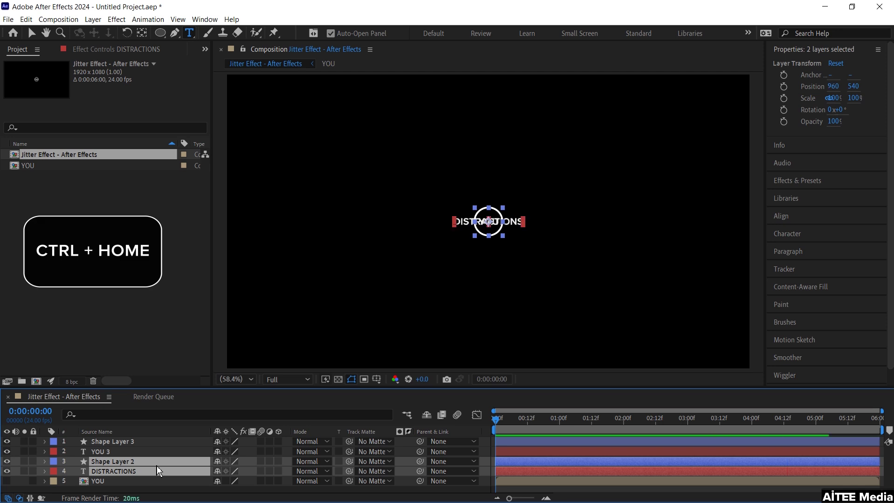
- Hide YOU 3 and Shape Layer 3, and scale Shape Layer 2 proportionally to about 280% so its circle encloses DISTRACTIONS
{"action": "left_click", "coordinate": [9, 451]}
{"action": "left_click", "coordinate": [7, 442]}
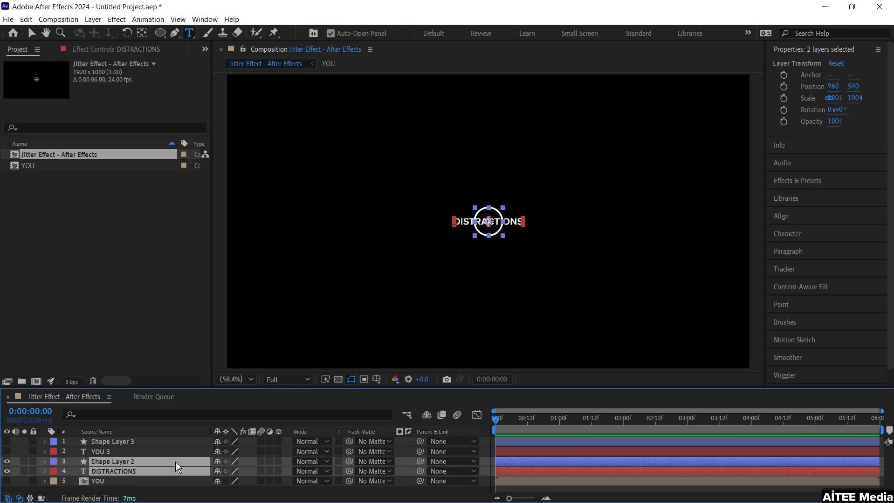
{"action": "left_click", "coordinate": [151, 464]}
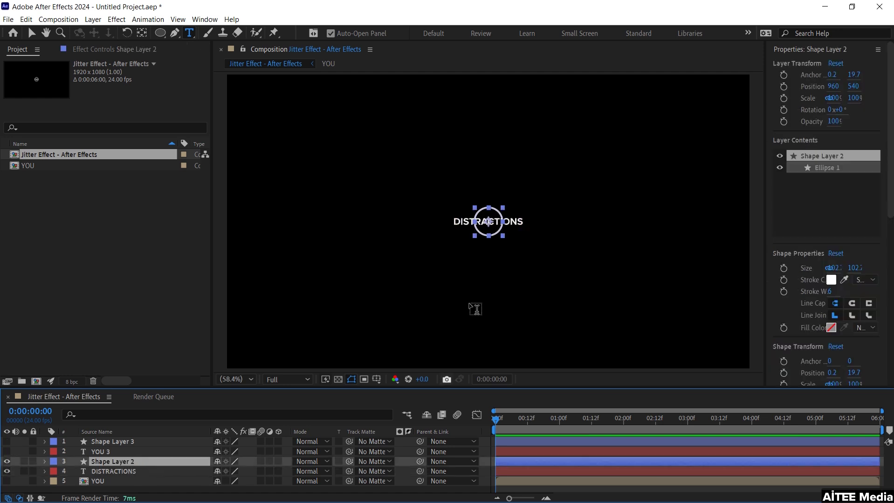
{"action": "key", "text": "v"}
{"action": "left_click_drag", "start_coordinate": [502, 235], "coordinate": [528, 258]}
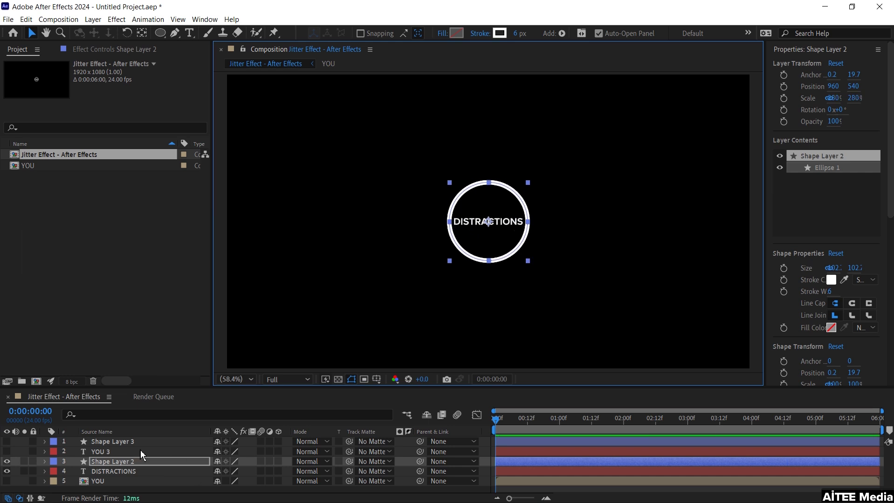
- Apply the Generate Fill effect in its default red to both Shape Layer 2 and the DISTRACTIONS text
{"action": "left_click", "coordinate": [115, 471], "text": "shift"}
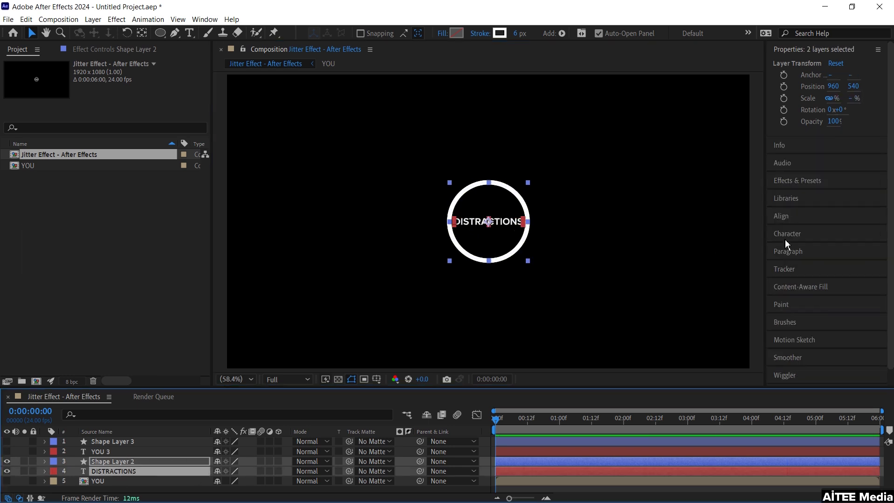
{"action": "left_click", "coordinate": [801, 182]}
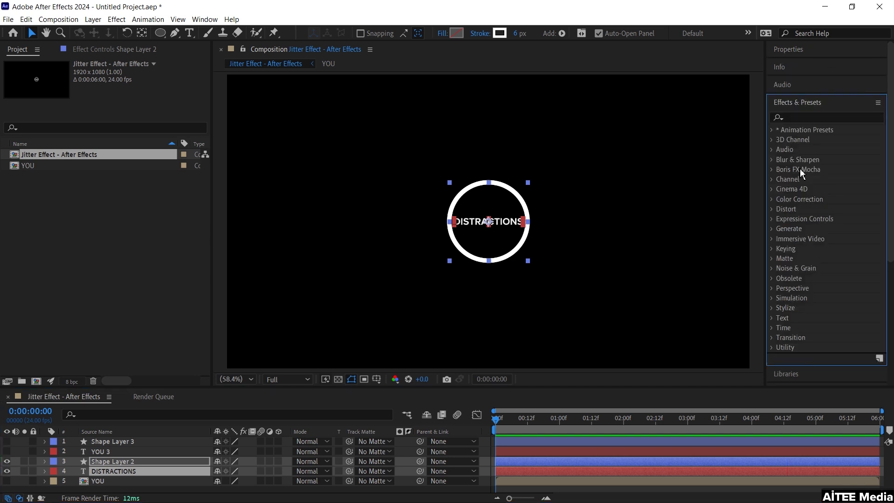
{"action": "left_click", "coordinate": [794, 118]}
{"action": "type", "text": "fill"}
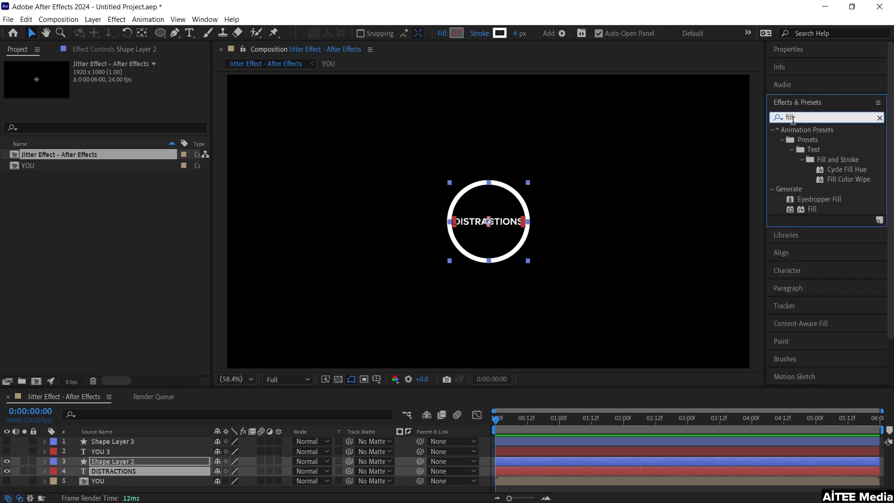
{"action": "double_click", "coordinate": [816, 209]}
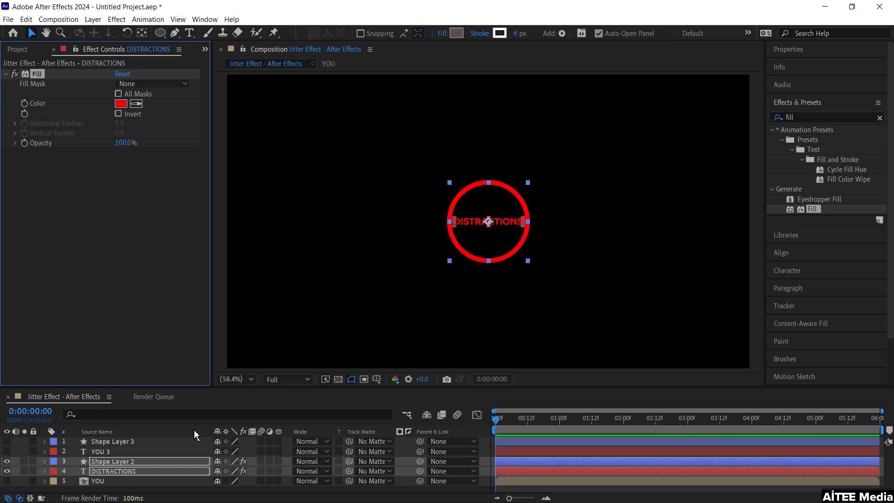
- Pre-compose Shape Layer 2 and the DISTRACTIONS text as "Distractions"
{"action": "key", "text": "ctrl+shift+c"}
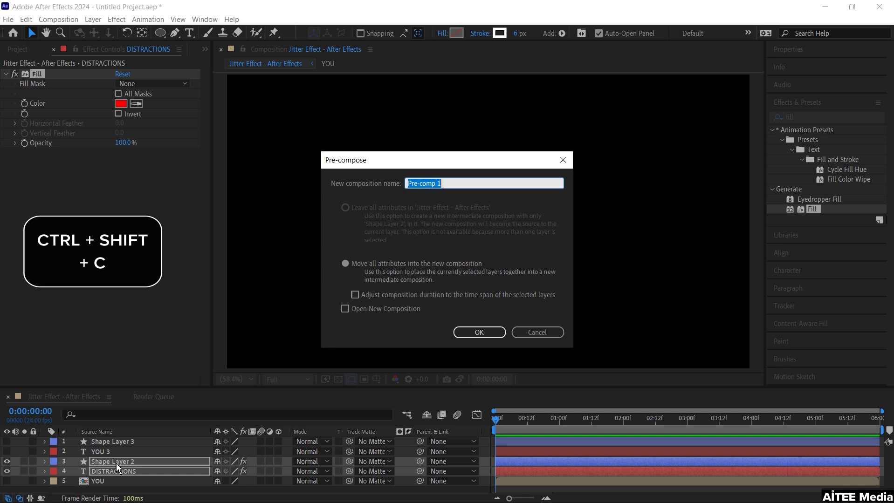
{"action": "type", "text": "Distractions"}
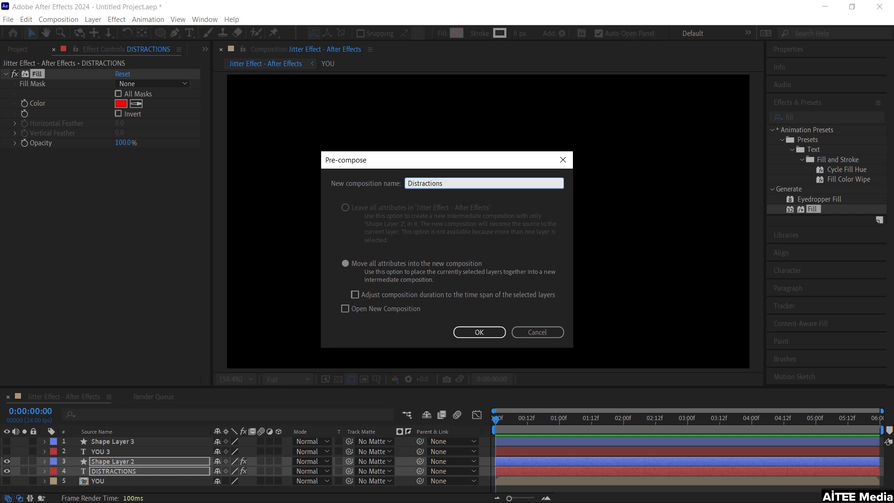
{"action": "key", "text": "Return"}
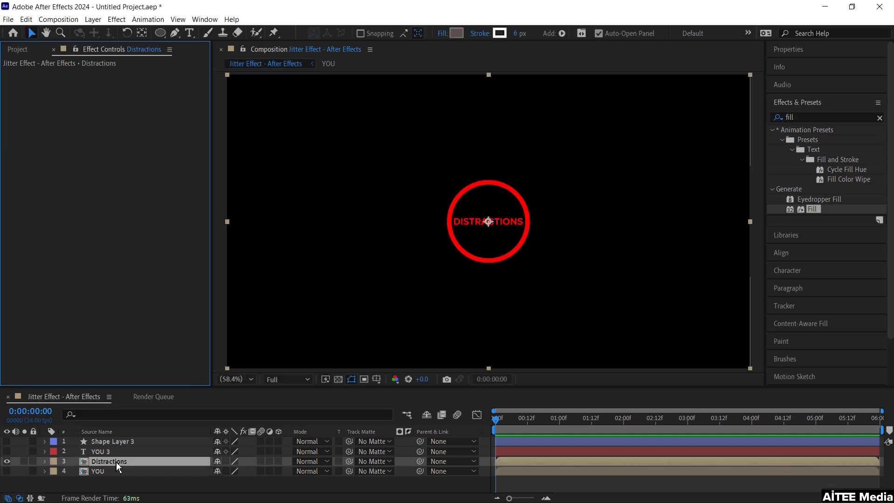
- Hide the Distractions pre-composition and make the YOU 3 text and Shape Layer 3 visible
{"action": "left_click", "coordinate": [6, 461]}
{"action": "left_click", "coordinate": [6, 452]}
{"action": "left_click", "coordinate": [6, 442]}
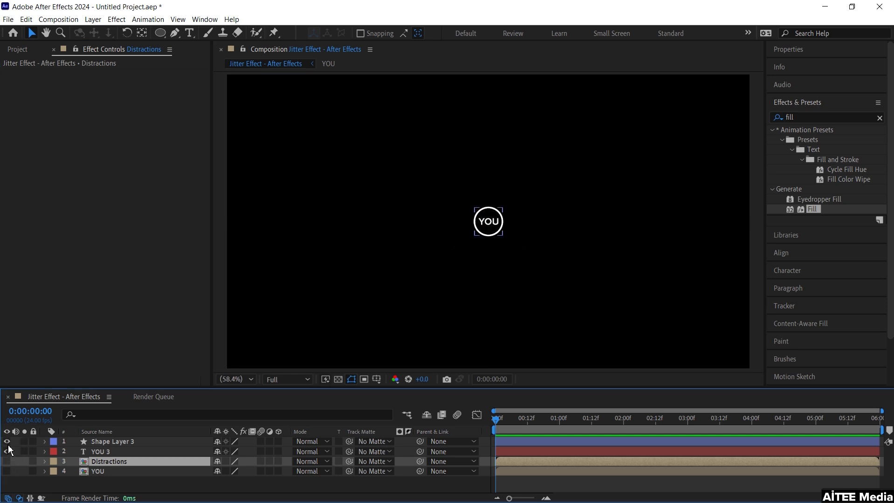
- Replace the YOU 3 text with FOCUS, then centre the anchor points and positions of FOCUS and Shape Layer 3 in the composition
{"action": "double_click", "coordinate": [108, 451]}
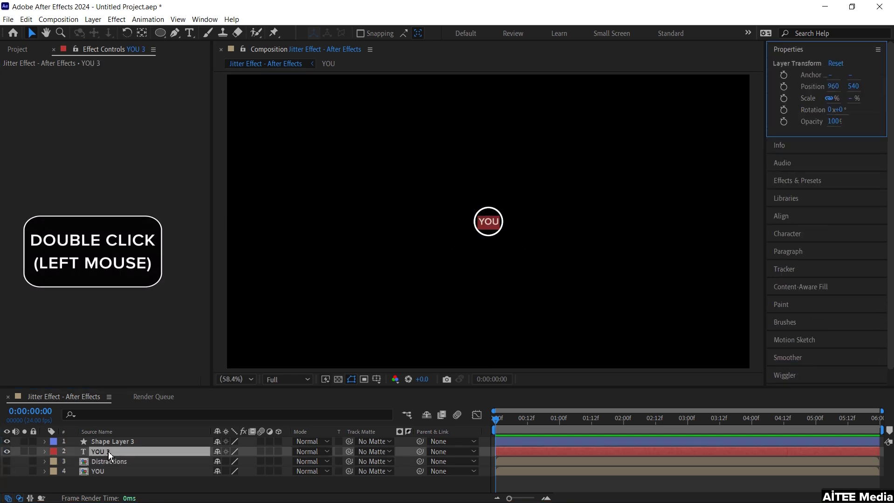
{"action": "type", "text": "FOCUS"}
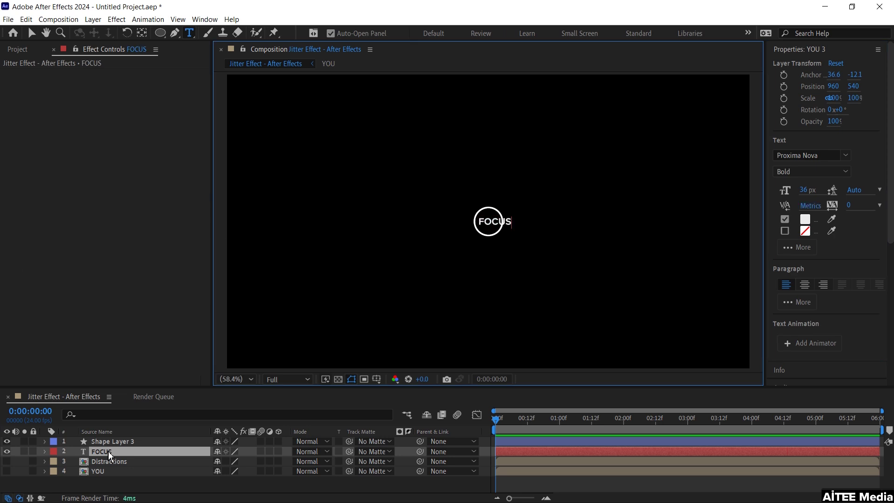
{"action": "left_click", "coordinate": [111, 444], "text": "ctrl"}
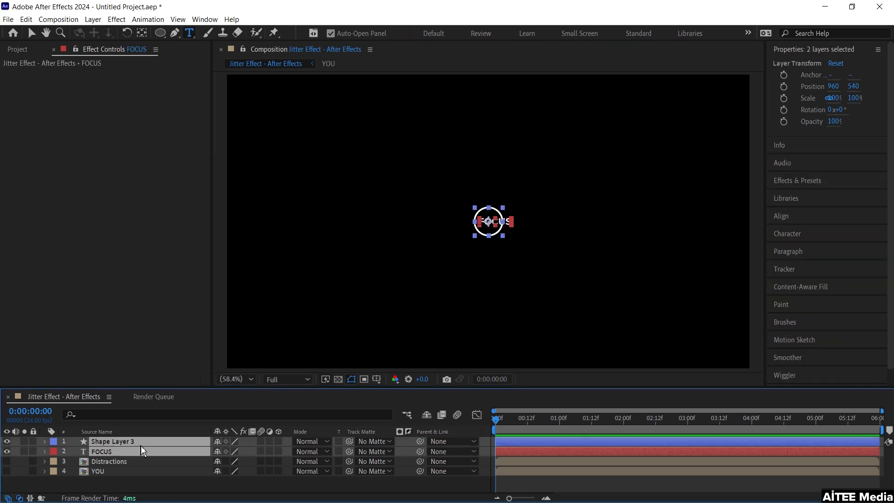
{"action": "key", "text": "ctrl+alt+Home"}
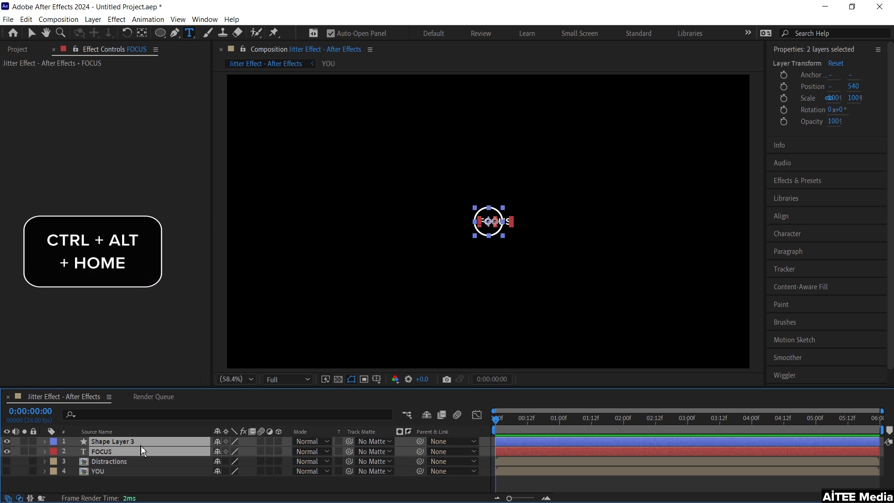
{"action": "key", "text": "ctrl+Home"}
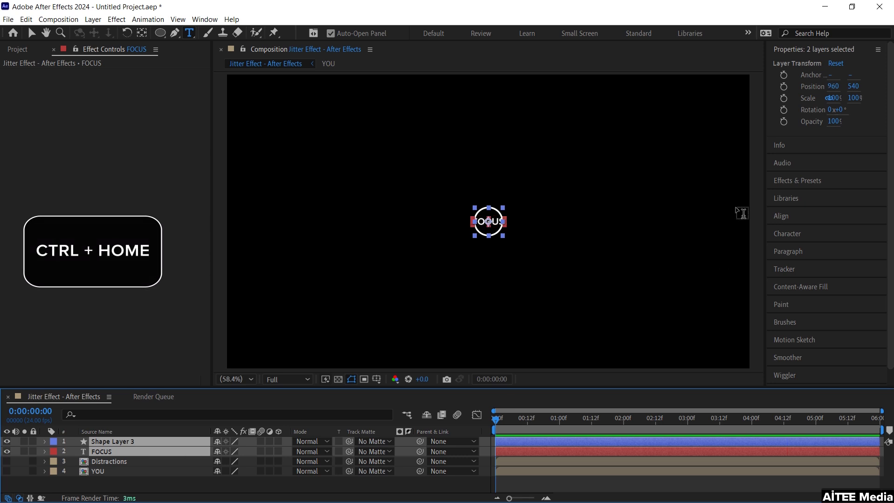
- Apply the Generate Fill effect to Shape Layer 3 and the FOCUS text, and set Shape Layer 3's fill color to green
{"action": "left_click", "coordinate": [792, 180]}
{"action": "left_click", "coordinate": [813, 209]}
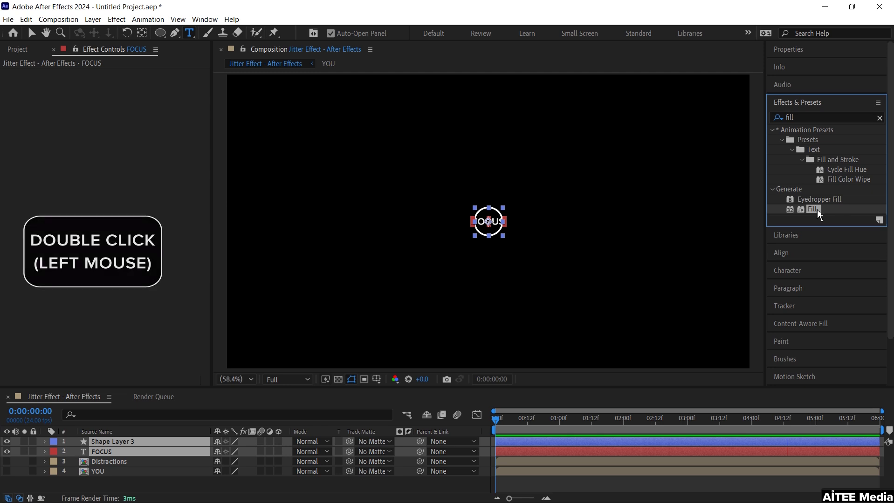
{"action": "double_click", "coordinate": [813, 209]}
{"action": "left_click", "coordinate": [121, 103]}
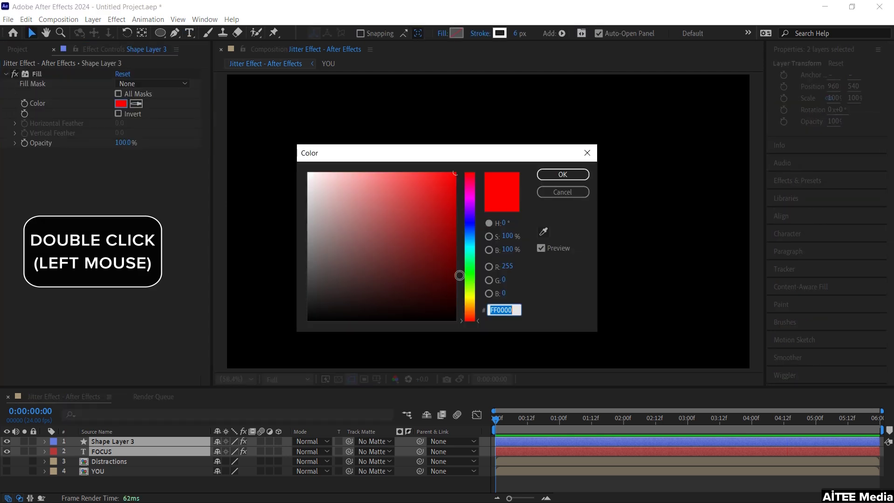
{"action": "left_click", "coordinate": [470, 275]}
{"action": "left_click", "coordinate": [572, 175]}
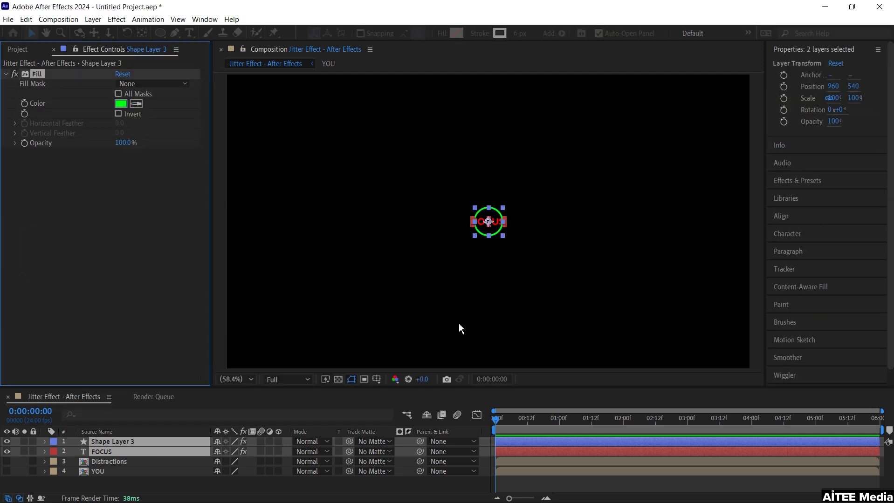
- Match the FOCUS text's Fill effect color to the green circle by sampling it with the eyedropper
{"action": "left_click", "coordinate": [132, 452]}
{"action": "left_click", "coordinate": [136, 104]}
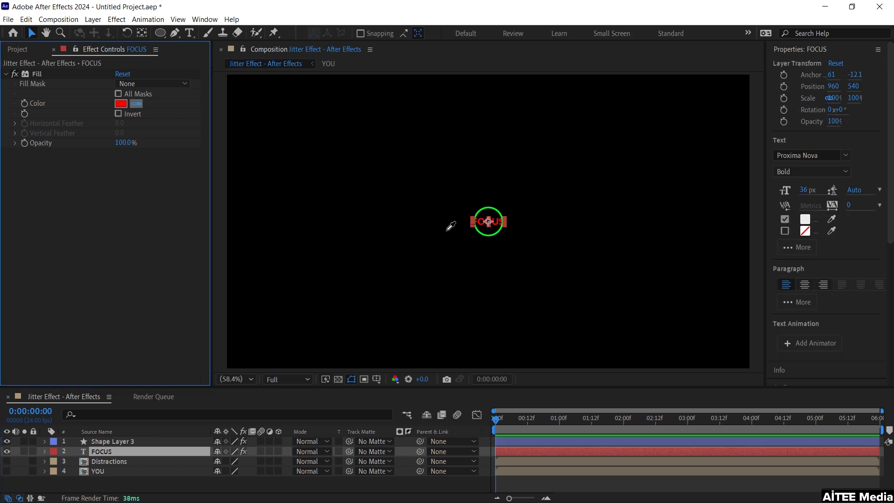
{"action": "left_click", "coordinate": [481, 210]}
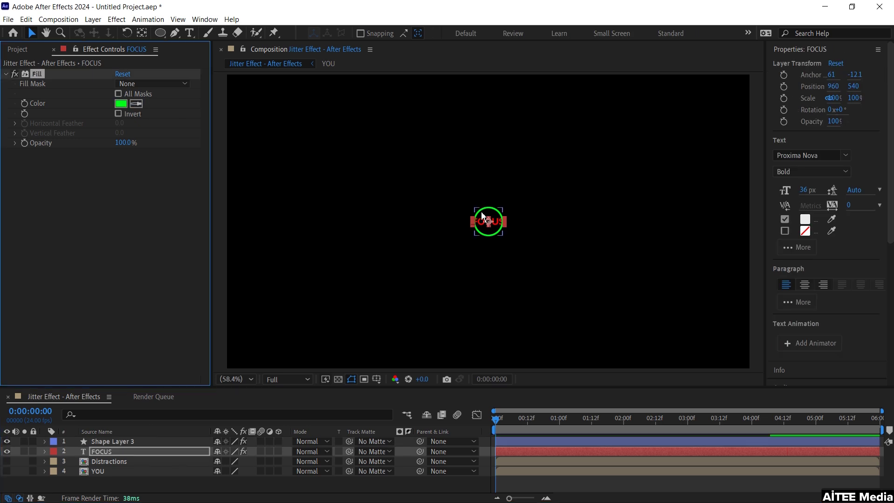
- Scale Shape Layer 3 up proportionally to about 136% so its circle encloses the FOCUS text
{"action": "left_click", "coordinate": [122, 442]}
{"action": "left_click", "coordinate": [504, 238]}
{"action": "left_click_drag", "start_coordinate": [503, 238], "coordinate": [510, 248]}
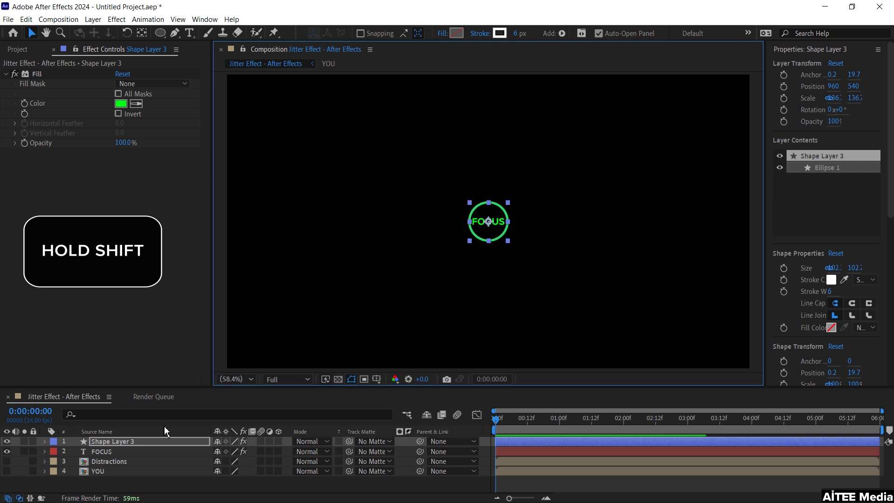
- Pre-compose Shape Layer 3 and the FOCUS text as "Focus"
{"action": "left_click", "coordinate": [114, 454], "text": "shift"}
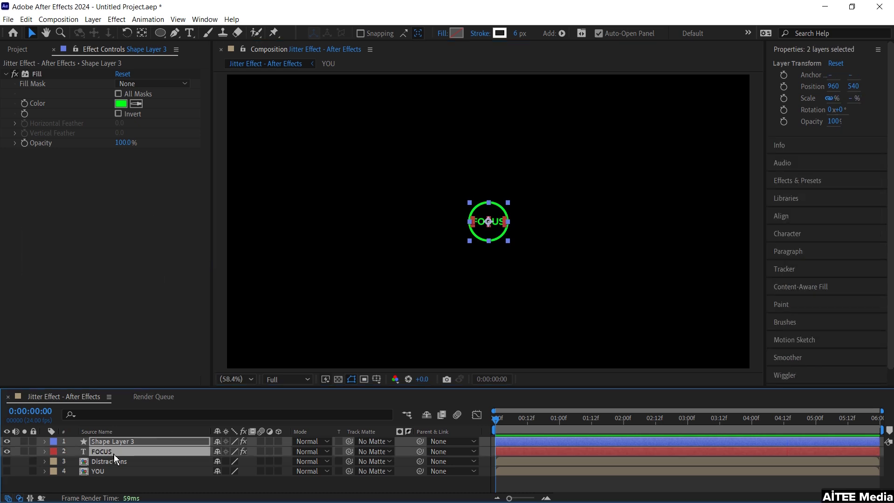
{"action": "key", "text": "ctrl+shift+c"}
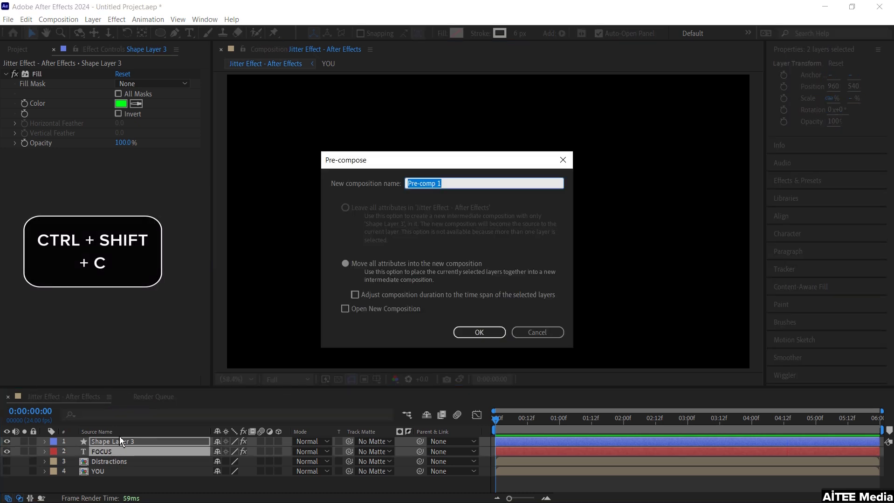
{"action": "type", "text": "Focus"}
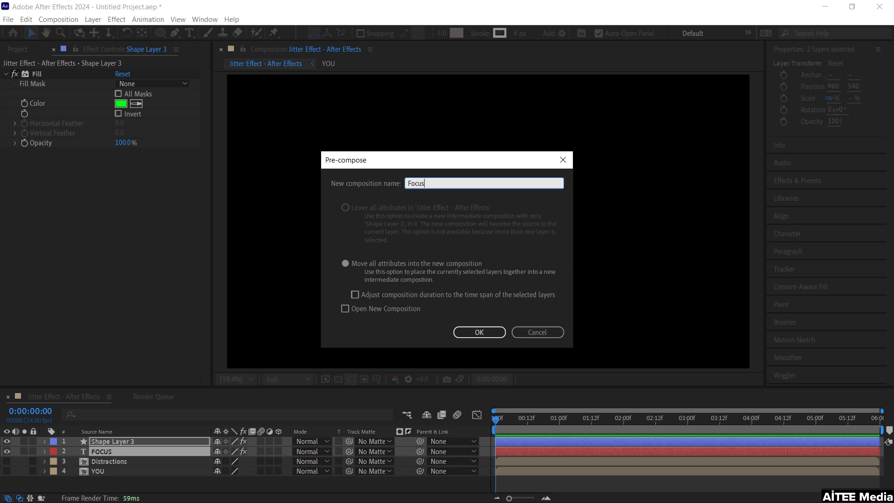
{"action": "key", "text": "Return"}
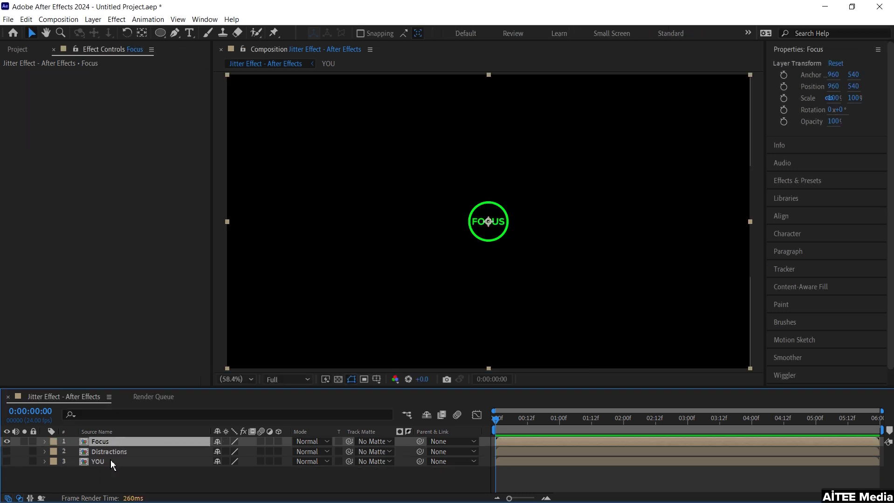
- Turn on Collapse Transformations for the Focus, Distractions and YOU layers, and enable motion blur for the composition
{"action": "left_click", "coordinate": [110, 460], "text": "shift"}
{"action": "left_click", "coordinate": [217, 472]}
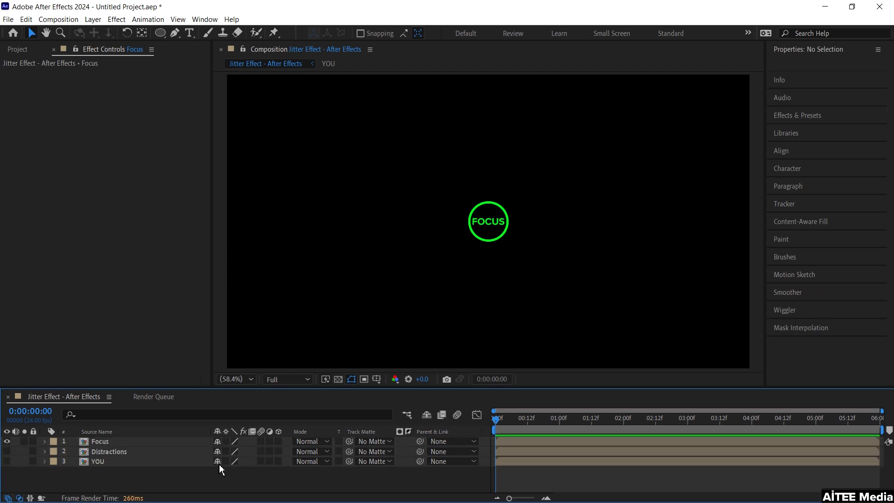
{"action": "left_click", "coordinate": [225, 441]}
{"action": "left_click", "coordinate": [226, 451]}
{"action": "left_click", "coordinate": [227, 461]}
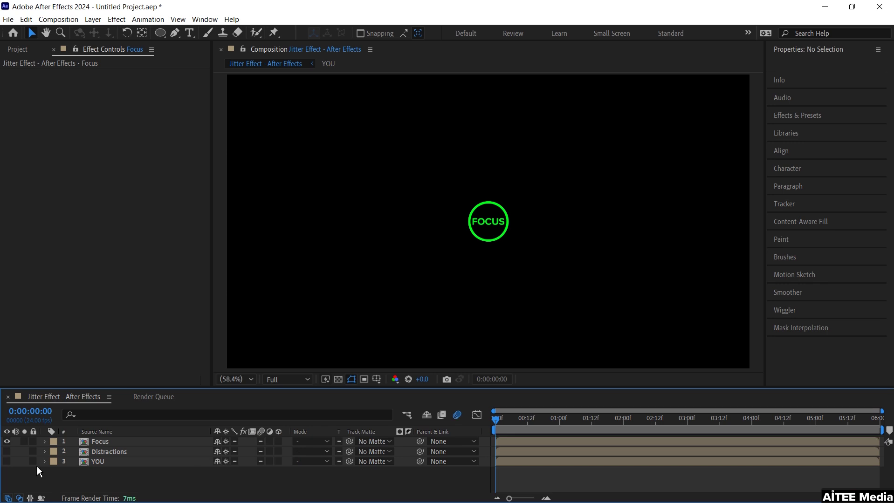
- Make the YOU and Distractions layers visible instead of Focus, and trim the Focus layer's in point to 0:00:03:00
{"action": "left_click_drag", "start_coordinate": [9, 460], "coordinate": [10, 451]}
{"action": "left_click", "coordinate": [7, 441]}
{"action": "left_click_drag", "start_coordinate": [496, 419], "coordinate": [689, 418]}
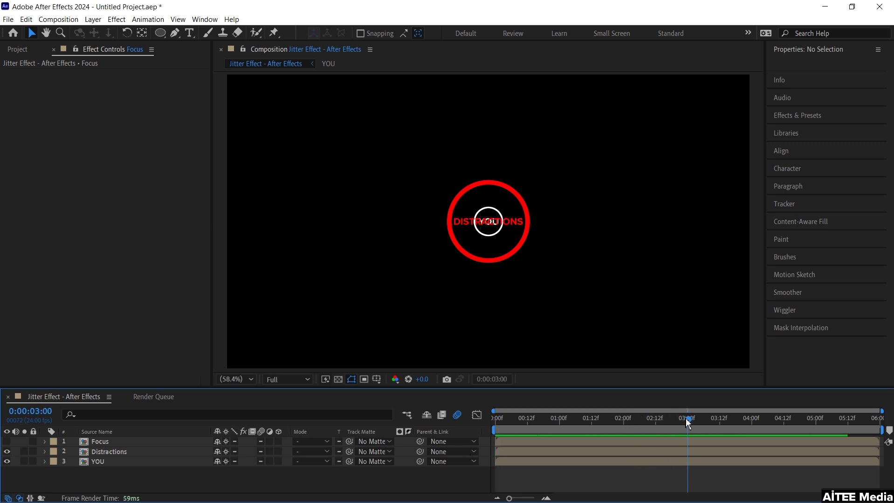
{"action": "left_click", "coordinate": [630, 443]}
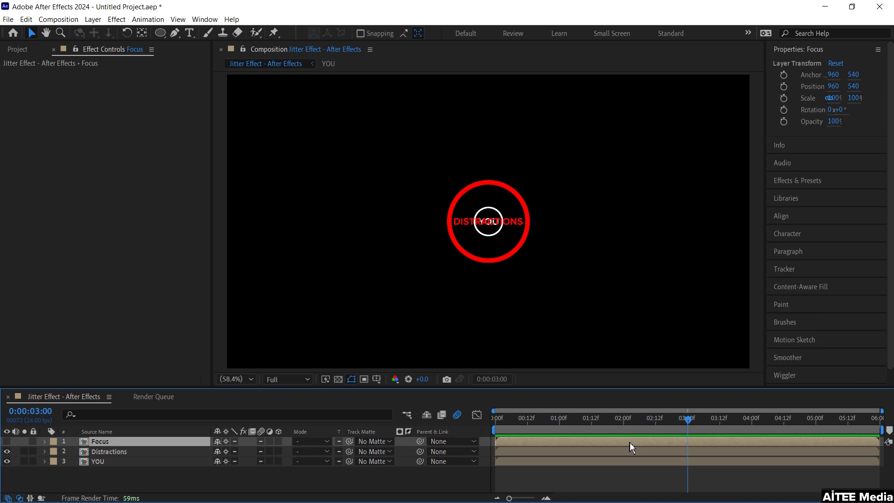
{"action": "key", "text": "alt+bracketleft"}
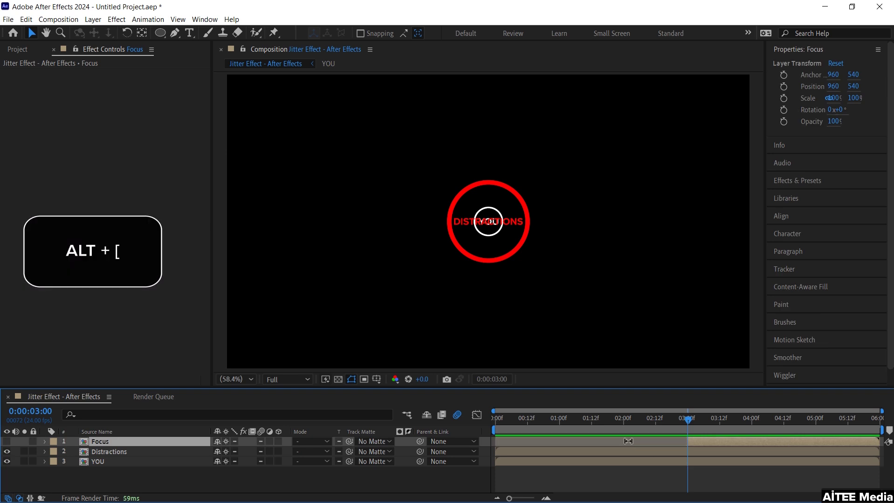
{"action": "left_click", "coordinate": [30, 478]}
- Apply the Jitter Loop animation preset to the YOU layer with the current time at 0:00:00:00
{"action": "left_click_drag", "start_coordinate": [688, 419], "coordinate": [493, 416]}
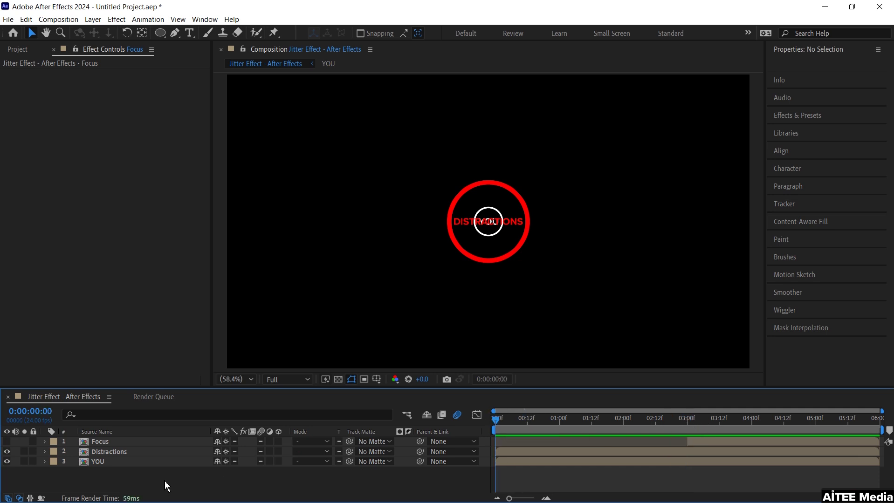
{"action": "left_click", "coordinate": [127, 464]}
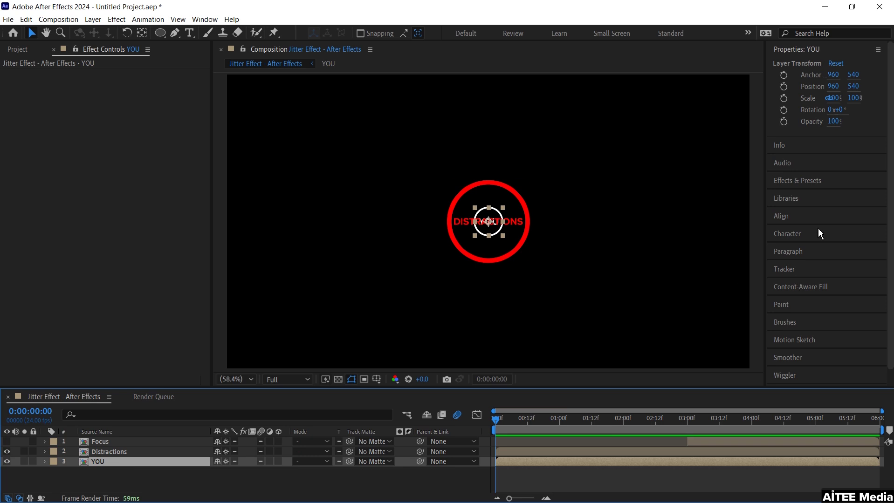
{"action": "left_click", "coordinate": [815, 182]}
{"action": "left_click", "coordinate": [773, 122]}
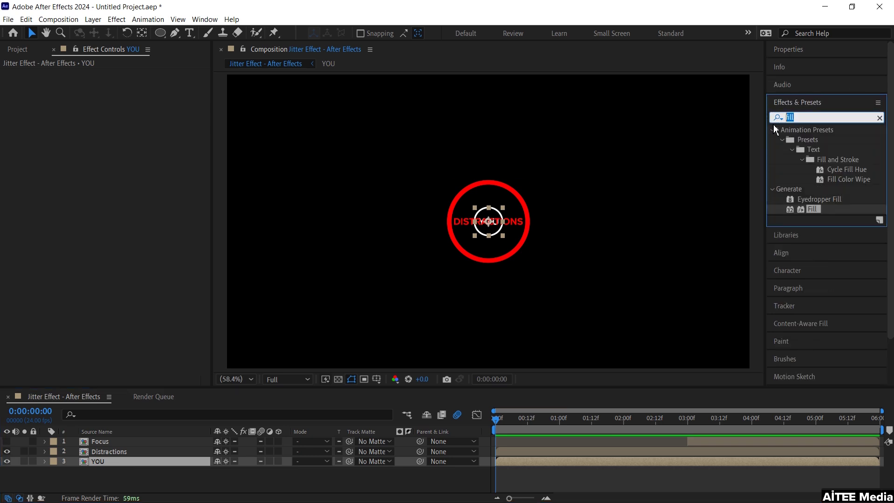
{"action": "type", "text": "jitter"}
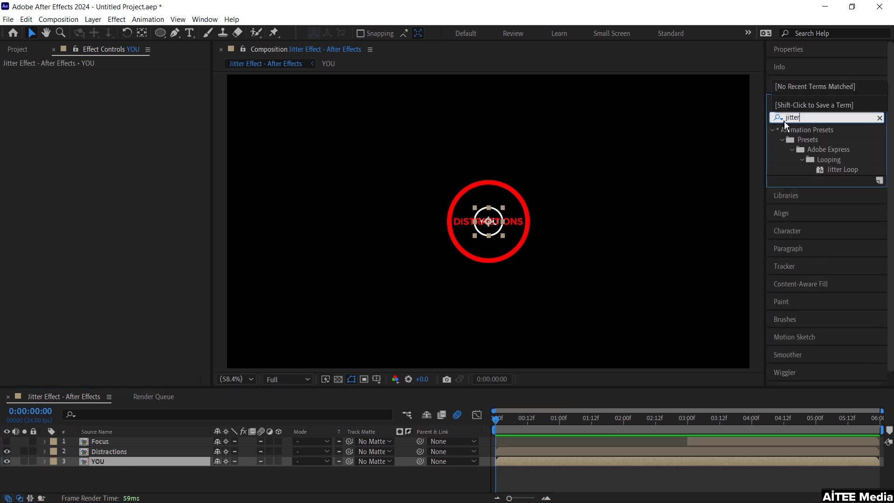
{"action": "double_click", "coordinate": [831, 172]}
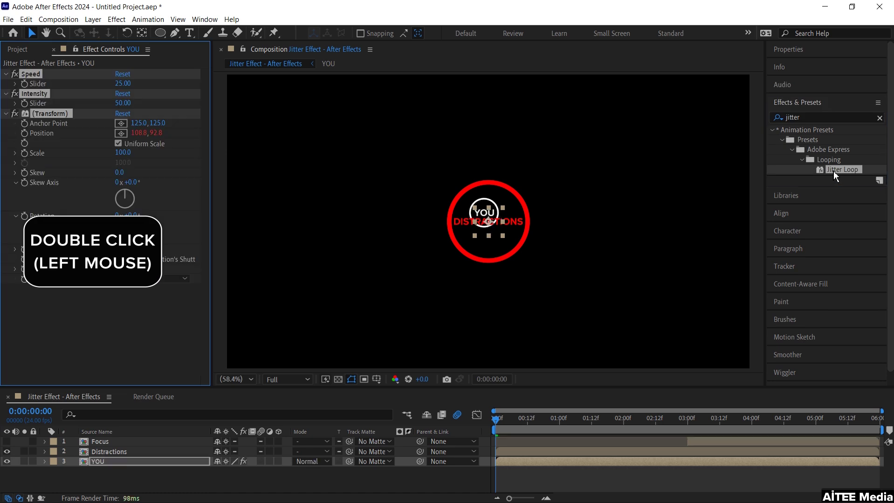
{"action": "left_click", "coordinate": [128, 103]}
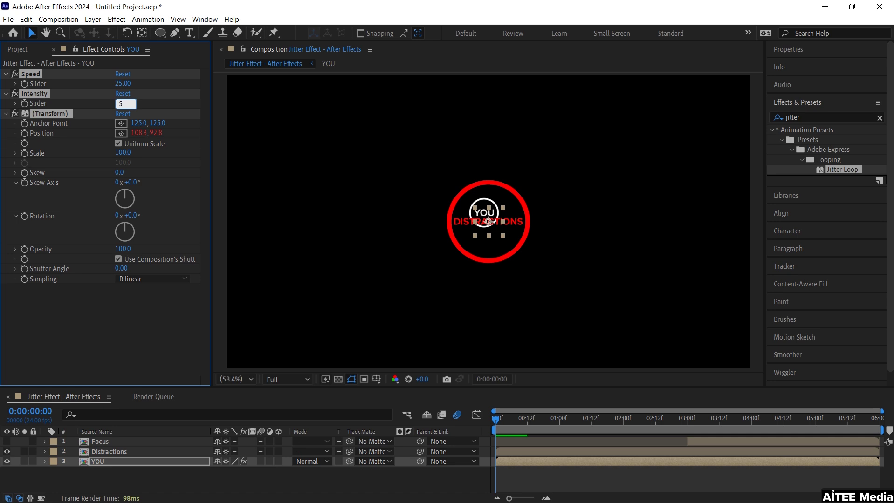
{"action": "type", "text": "500"}
{"action": "key", "text": "Return"}
{"action": "key", "text": "ctrl+z"}
- Keyframe the YOU layer's jitter Intensity slider at 500 at 0:00:00:00
{"action": "left_click", "coordinate": [119, 103]}
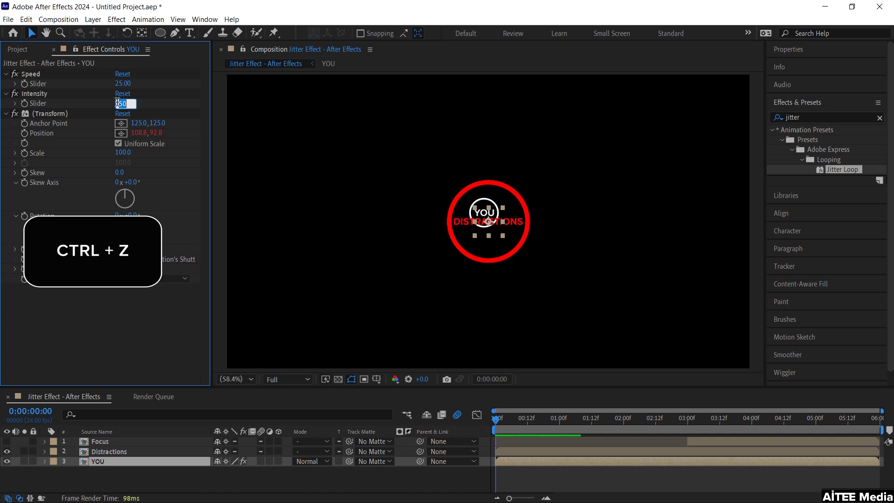
{"action": "type", "text": "500"}
{"action": "key", "text": "Return"}
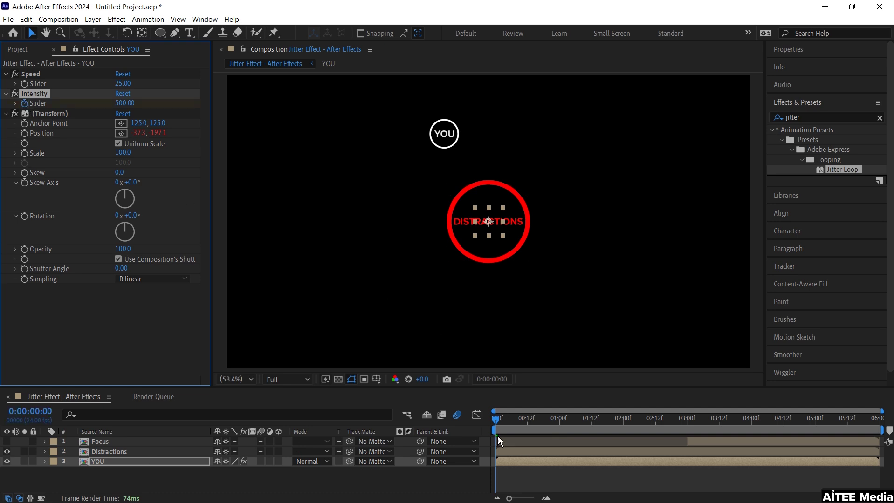
- Set the YOU layer's jitter Intensity to 5 at 0:00:02:19
{"action": "left_click_drag", "start_coordinate": [498, 425], "coordinate": [674, 417]}
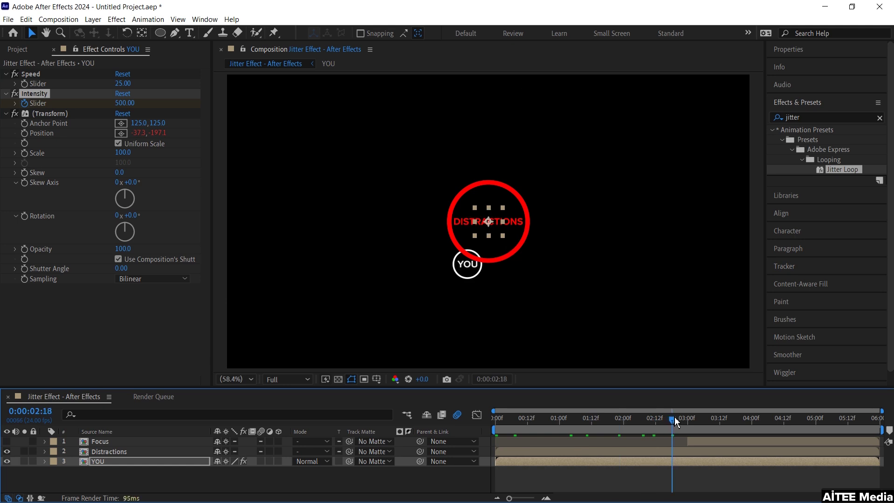
{"action": "left_click", "coordinate": [675, 417]}
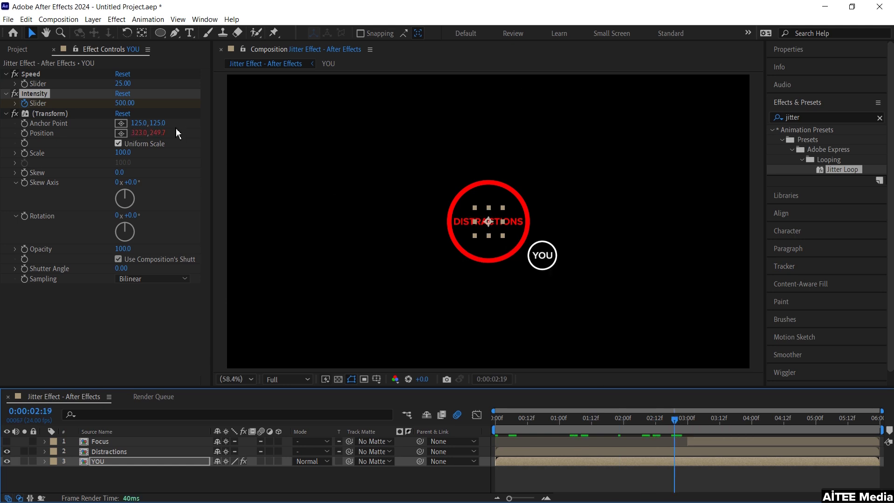
{"action": "left_click", "coordinate": [124, 103]}
{"action": "type", "text": "5"}
{"action": "key", "text": "Return"}
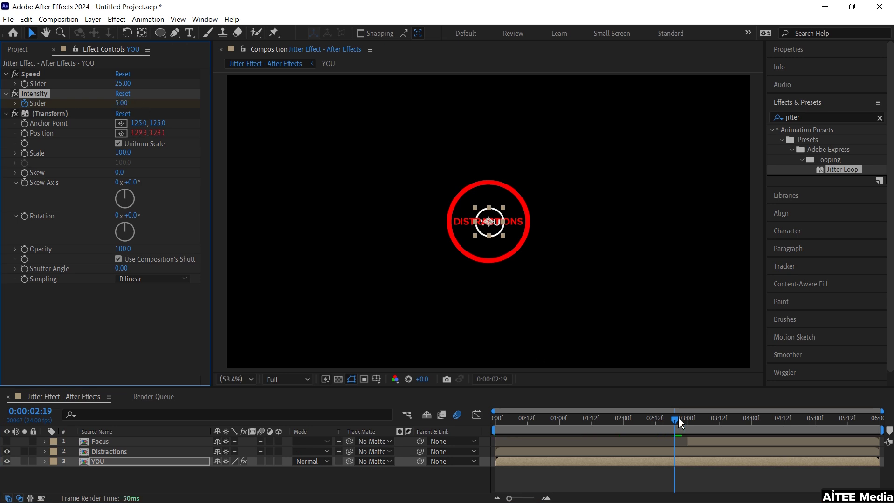
- Reveal the YOU layer's keyframes and add an Intensity keyframe holding the value 5 at 0:00:03:04
{"action": "left_click", "coordinate": [677, 419]}
{"action": "key", "text": "u"}
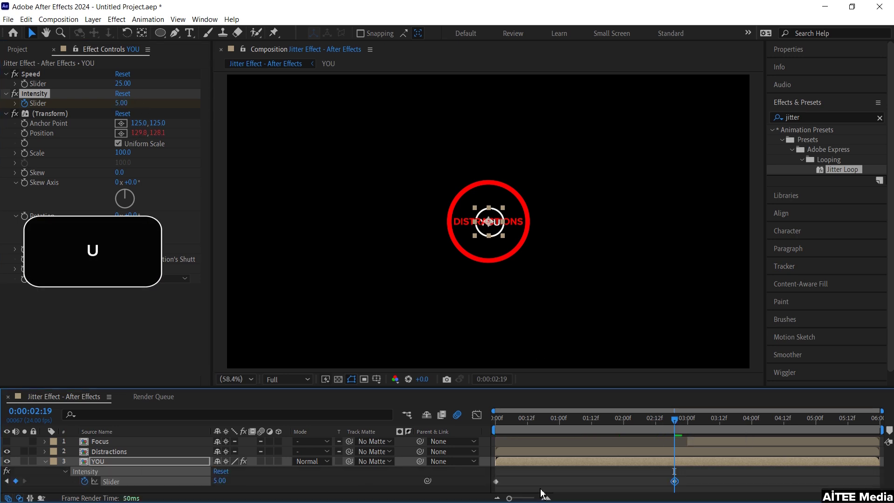
{"action": "left_click_drag", "start_coordinate": [674, 422], "coordinate": [700, 423]}
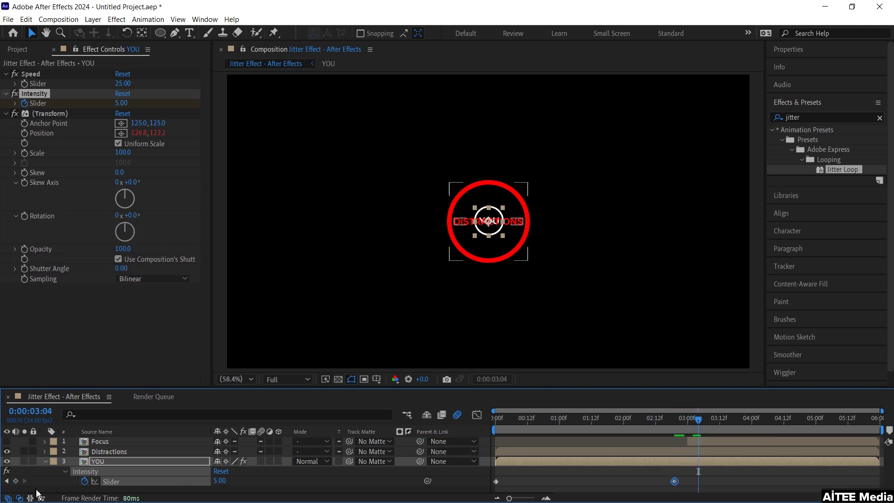
{"action": "left_click", "coordinate": [16, 481]}
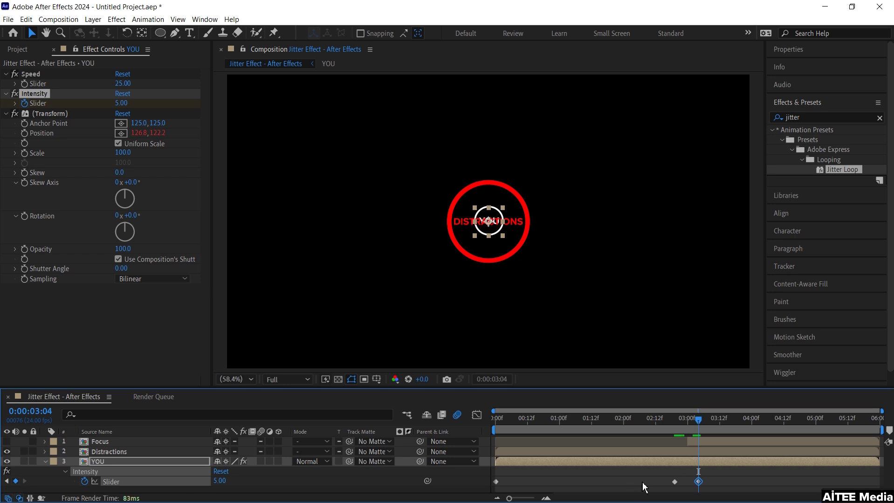
- Set the YOU layer's jitter Intensity to 8 at 0:00:04:00
{"action": "key", "text": "Page_Down"}
{"action": "left_click_drag", "start_coordinate": [722, 424], "coordinate": [750, 426]}
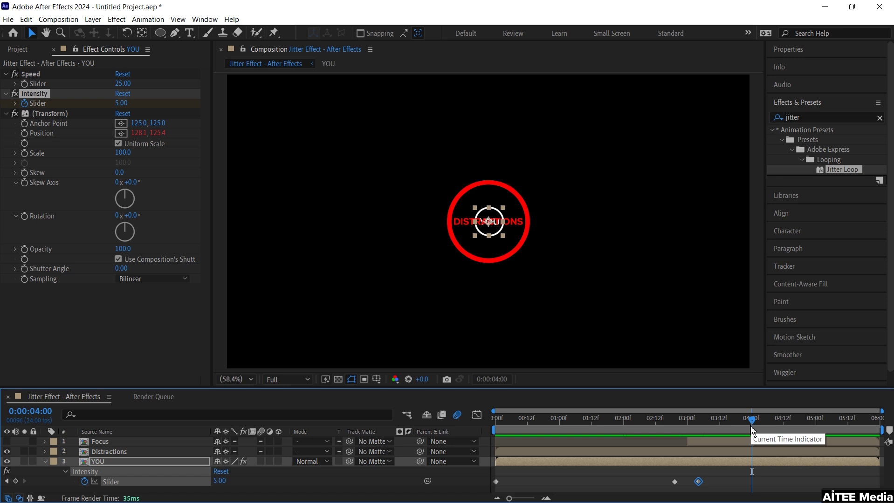
{"action": "left_click", "coordinate": [123, 103]}
{"action": "type", "text": "8"}
{"action": "key", "text": "Return"}
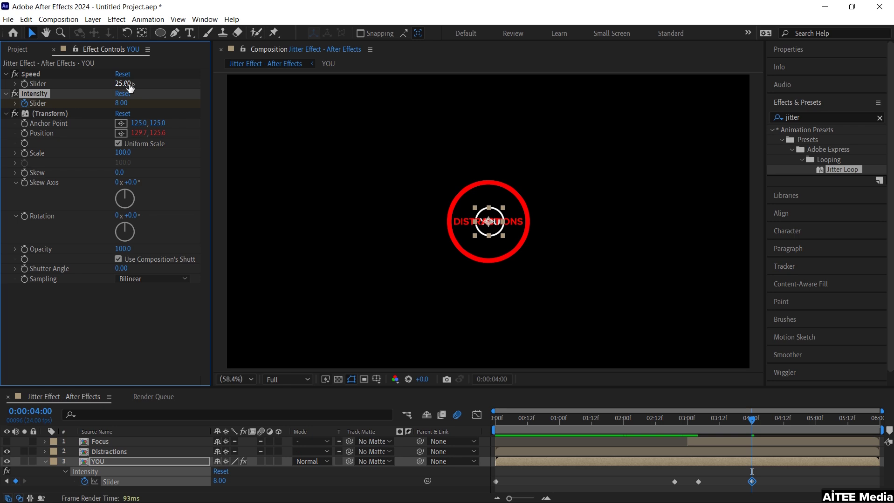
- Try a jitter Speed of 100 on the YOU layer
{"action": "left_click", "coordinate": [128, 86]}
{"action": "type", "text": "100"}
{"action": "key", "text": "Return"}
- Set the YOU layer's jitter Speed slider to 50
{"action": "left_click", "coordinate": [696, 421]}
{"action": "left_click", "coordinate": [698, 420]}
{"action": "left_click", "coordinate": [125, 83]}
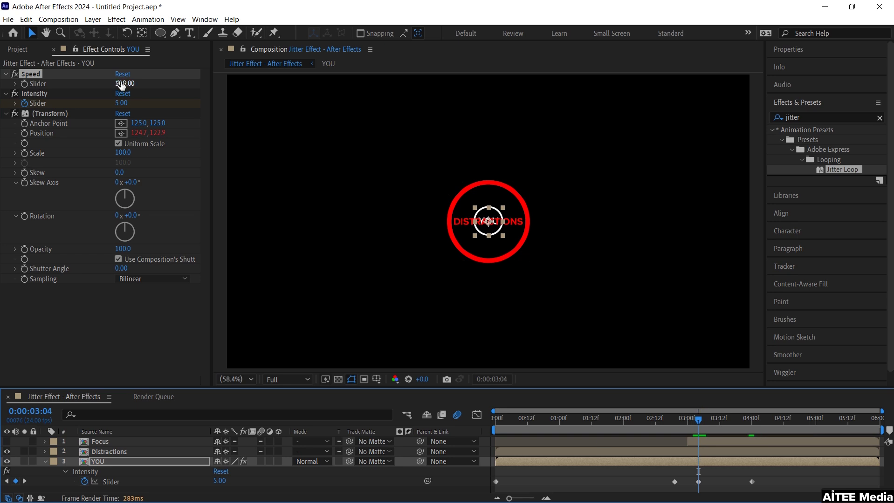
{"action": "type", "text": "50"}
{"action": "key", "text": "Return"}
- Change the YOU layer's jitter Intensity keyframe at 0:00:02:19 to 0
{"action": "left_click_drag", "start_coordinate": [698, 421], "coordinate": [674, 427]}
{"action": "left_click", "coordinate": [224, 481]}
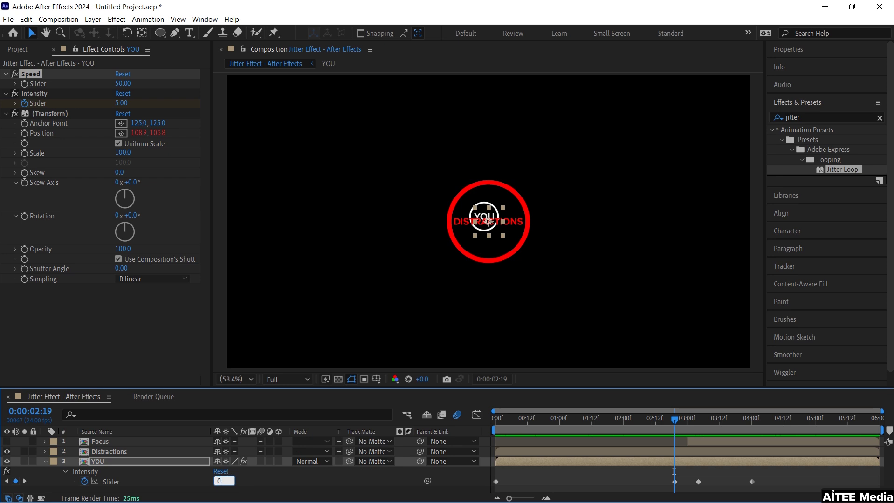
{"action": "key", "text": "Return"}
- Keyframe the Distractions layer's Scale at 100% at 0:00:00:00 and 40% at 0:00:02:20
{"action": "mouse_move", "coordinate": [683, 420]}
{"action": "left_mouse_down"}
{"action": "mouse_move", "coordinate": [705, 421]}
{"action": "mouse_move", "coordinate": [677, 422]}
{"action": "left_mouse_up"}
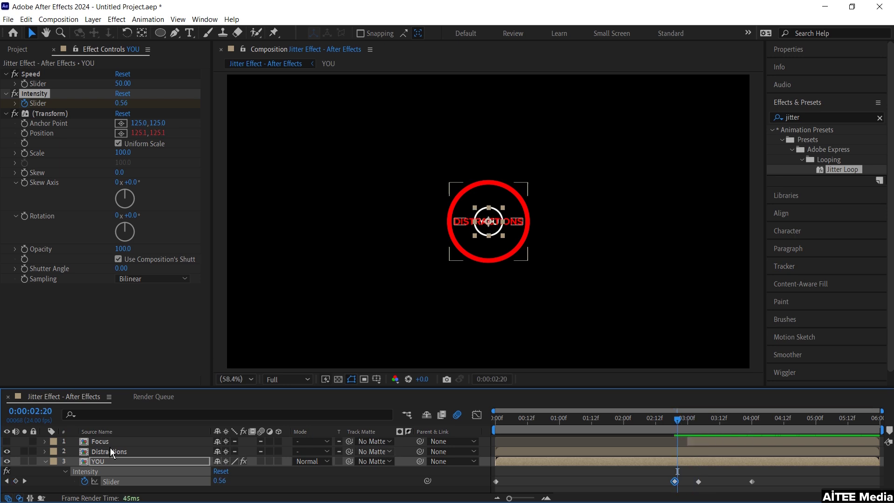
{"action": "left_click", "coordinate": [93, 443]}
{"action": "left_click", "coordinate": [107, 450]}
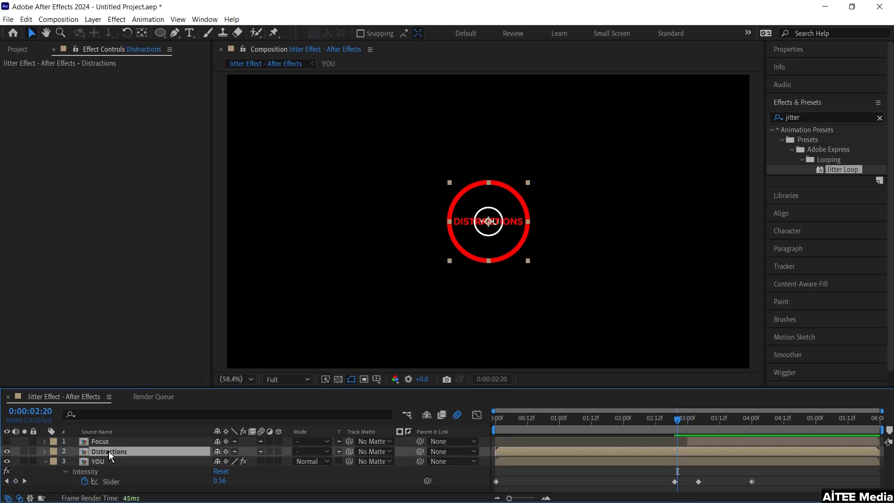
{"action": "key", "text": "s"}
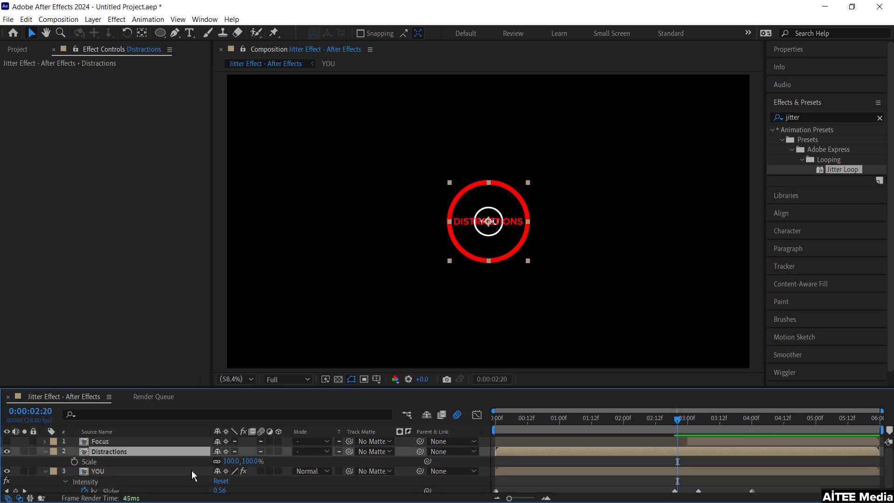
{"action": "left_click", "coordinate": [74, 462]}
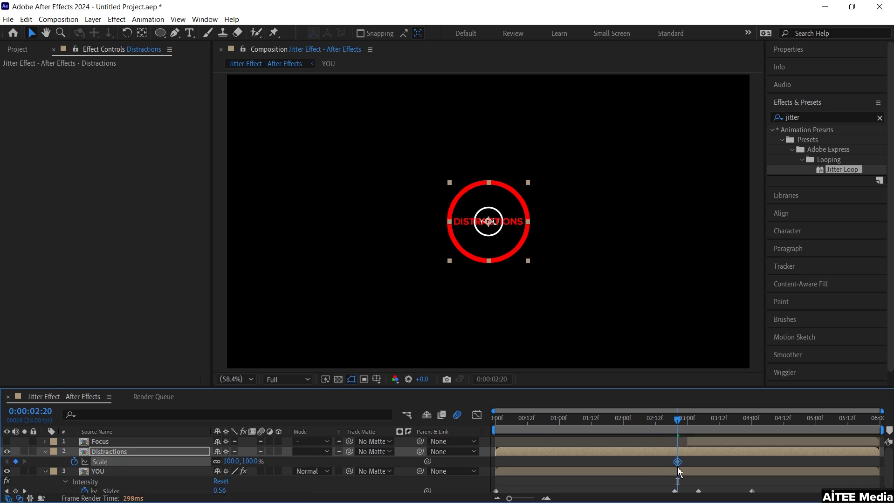
{"action": "left_click_drag", "start_coordinate": [677, 462], "coordinate": [495, 462]}
{"action": "left_click_drag", "start_coordinate": [232, 462], "coordinate": [198, 462]}
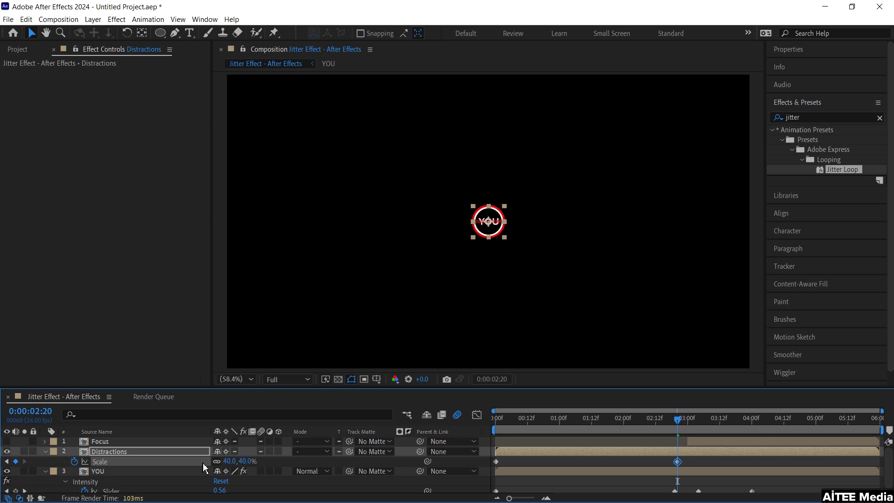
- Add a Scale keyframe holding 40% to the Distractions layer at 0:00:03:04
{"action": "left_click_drag", "start_coordinate": [680, 425], "coordinate": [702, 425]}
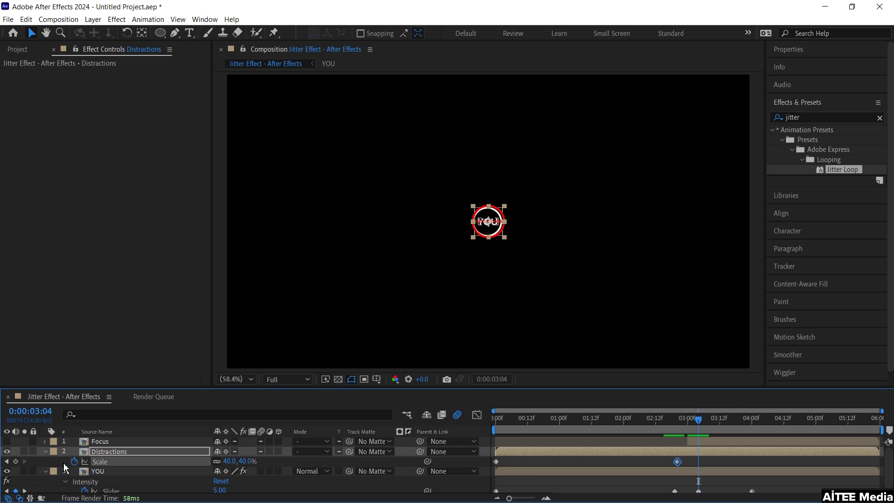
{"action": "left_click", "coordinate": [16, 461]}
{"action": "scroll", "coordinate": [726, 486], "scroll_direction": "down", "scroll_amount": 1}
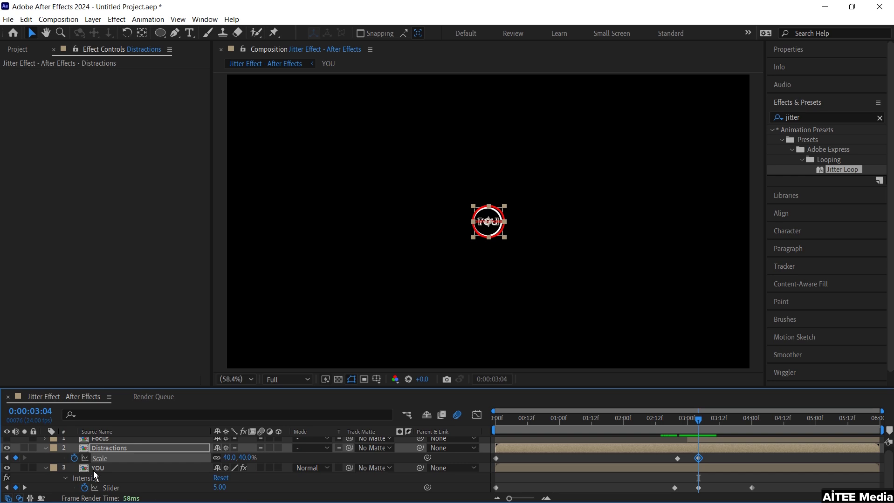
- Show Scale alongside the YOU layer's Intensity and keyframe it at 100% at 0:00:03:04
{"action": "left_click", "coordinate": [108, 477]}
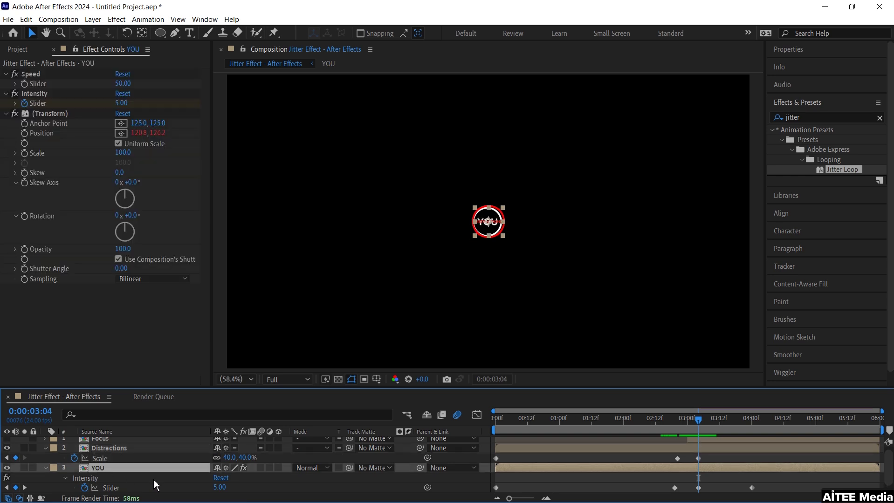
{"action": "key", "text": "shift+s"}
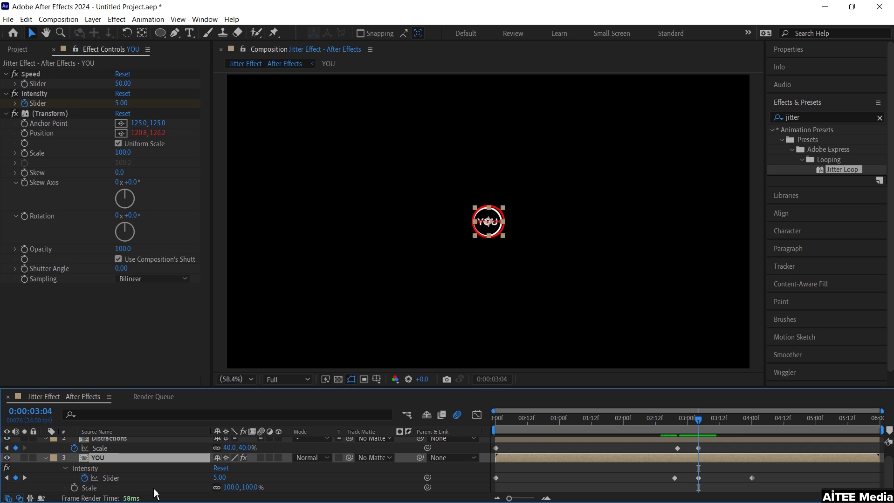
{"action": "left_click", "coordinate": [75, 487]}
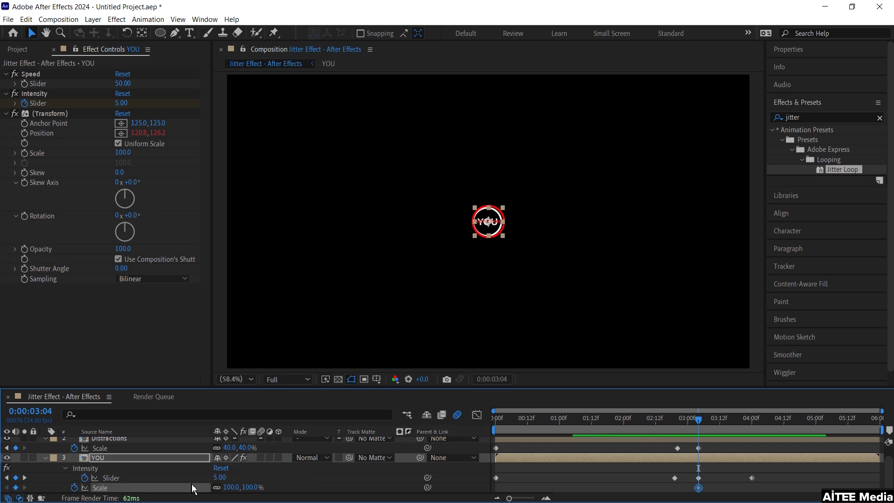
- At 0:00:04:00, set the Scale of the Distractions layer to 140% and of the YOU layer to 359%
{"action": "left_click_drag", "start_coordinate": [700, 423], "coordinate": [754, 421]}
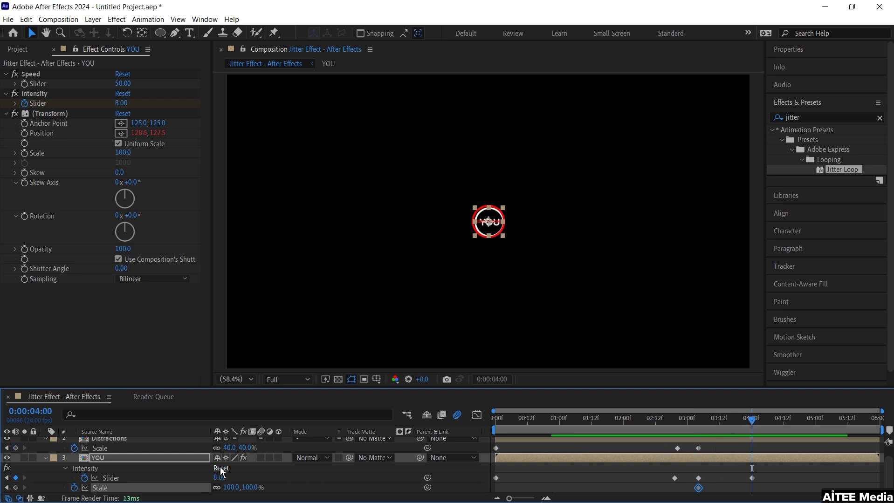
{"action": "left_click_drag", "start_coordinate": [246, 450], "coordinate": [305, 448]}
{"action": "left_click_drag", "start_coordinate": [250, 488], "coordinate": [404, 487]}
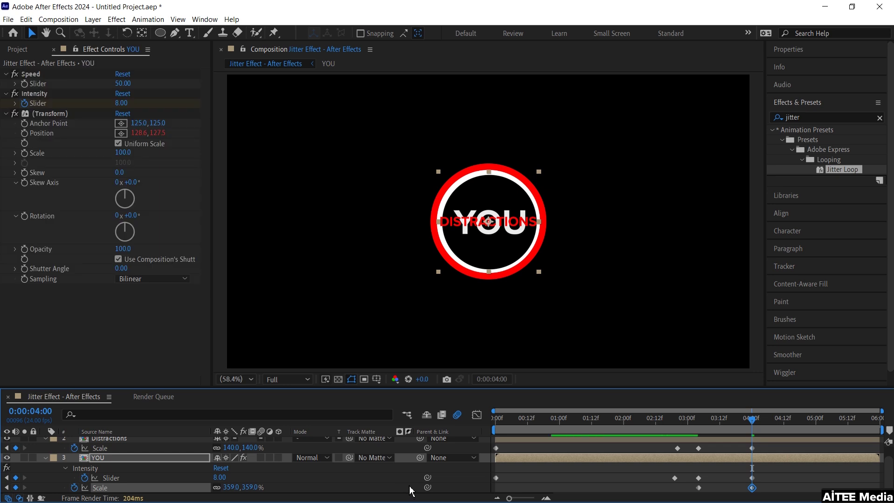
- Return the current time to 0:00:00:00 and collapse the layers' revealed properties
{"action": "left_click_drag", "start_coordinate": [754, 423], "coordinate": [487, 428]}
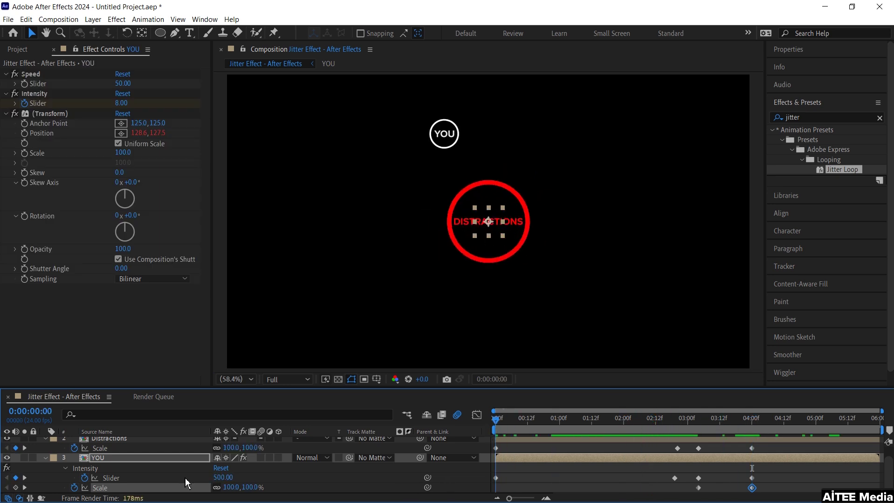
{"action": "key", "text": "u"}
{"action": "key", "text": "u"}
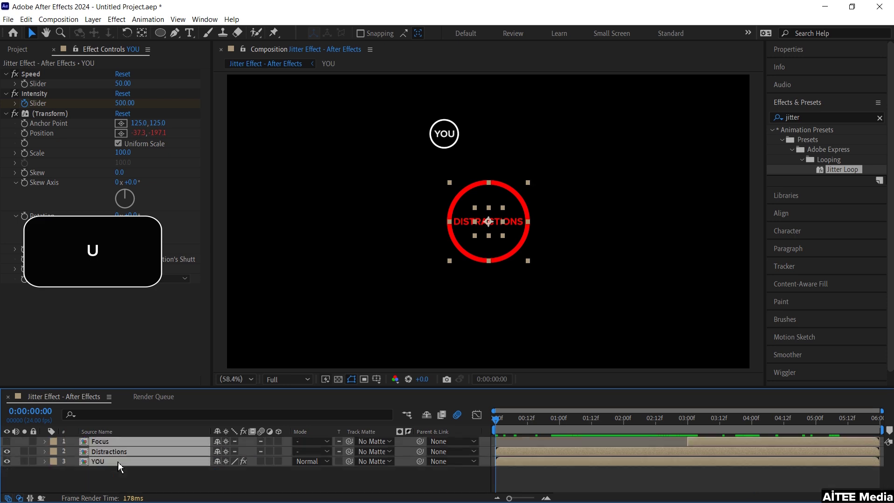
{"action": "left_click", "coordinate": [124, 474]}
- Open the YOU pre-composition and reveal the Scale of both Shape Layer 1 and the YOU text layer
{"action": "double_click", "coordinate": [115, 460]}
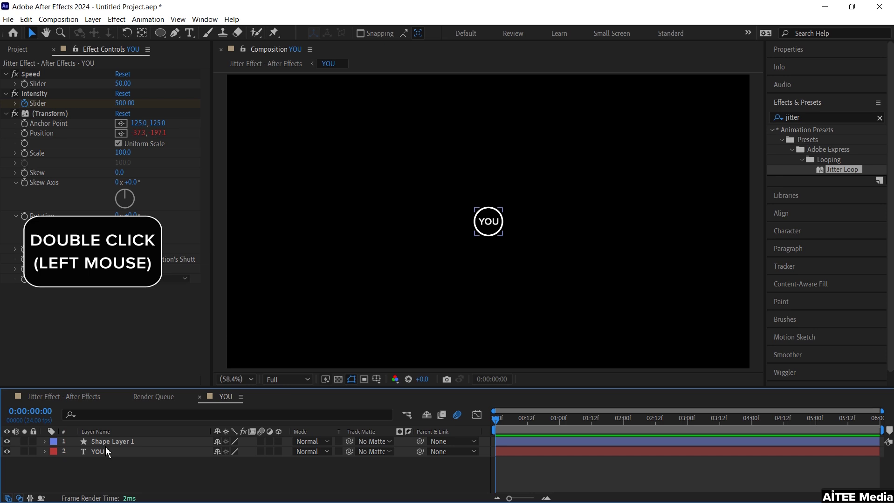
{"action": "left_click", "coordinate": [106, 453]}
{"action": "left_click", "coordinate": [111, 441], "text": "shift"}
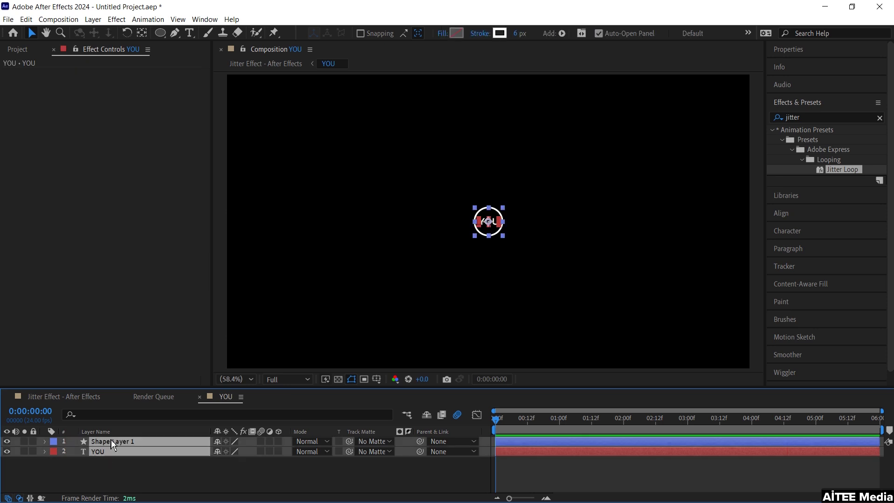
{"action": "key", "text": "s"}
- In the Jitter Effect composition, reveal all layers' keyframes and move the current time to the Distractions Scale keyframe at 0:00:02:20
{"action": "left_click", "coordinate": [74, 397]}
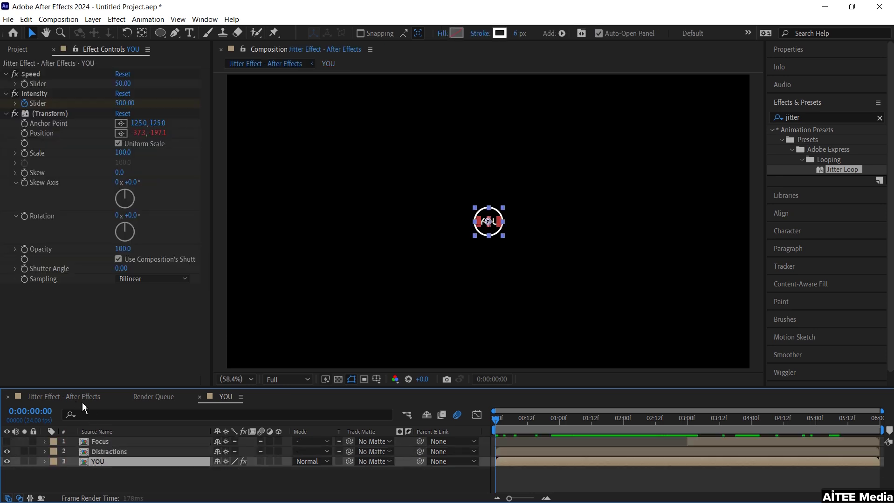
{"action": "left_click", "coordinate": [110, 443], "text": "shift"}
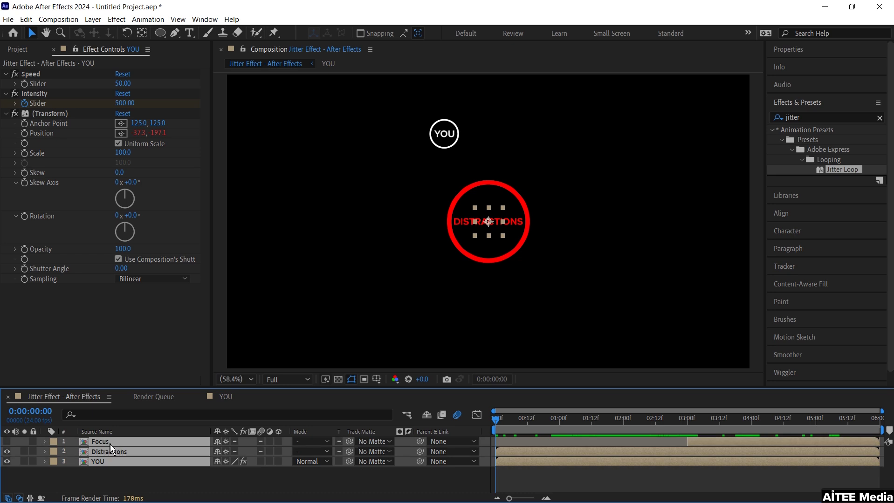
{"action": "key", "text": "u"}
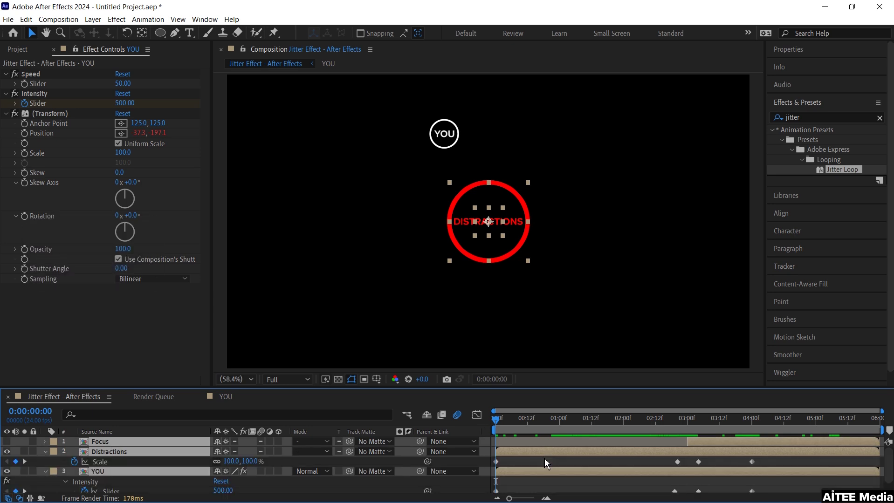
{"action": "scroll", "coordinate": [544, 458], "scroll_direction": "down", "scroll_amount": 2}
{"action": "left_click_drag", "start_coordinate": [498, 424], "coordinate": [674, 423]}
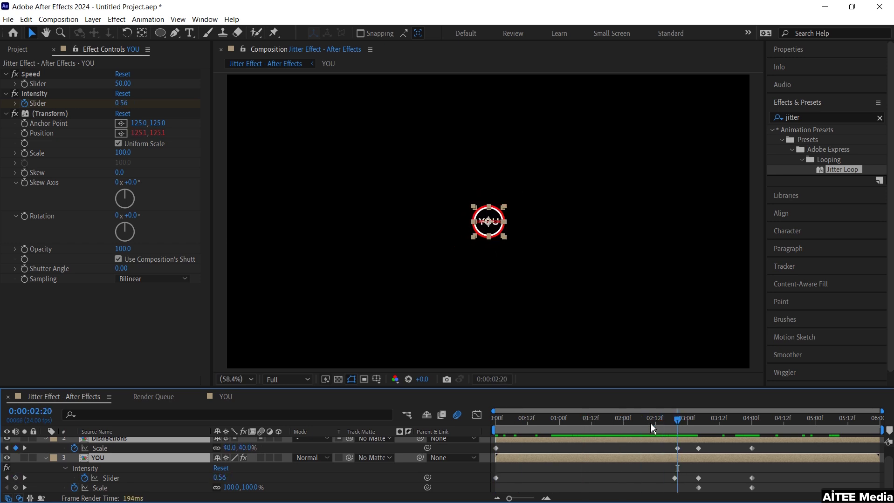
- In the YOU pre-composition, keyframe the Scale of Shape Layer 1 and the YOU text at 100% at 0:00:02:20
{"action": "left_click", "coordinate": [229, 397]}
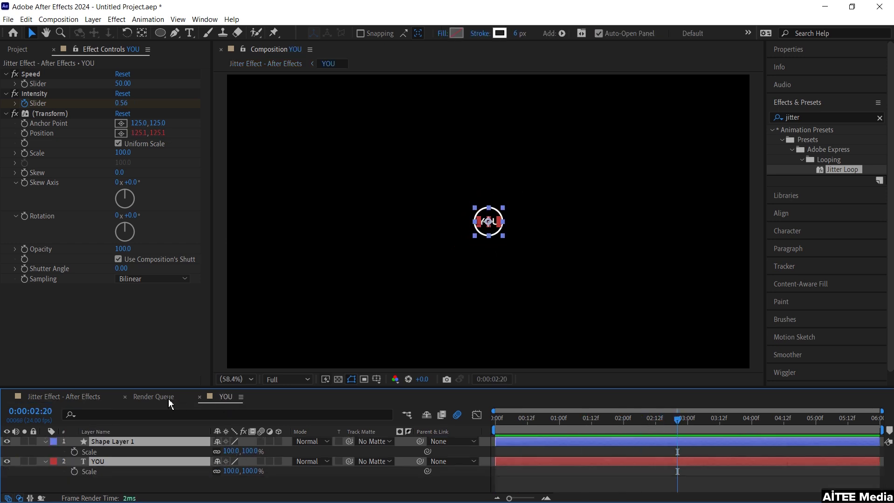
{"action": "left_click", "coordinate": [125, 397]}
{"action": "left_click", "coordinate": [75, 472]}
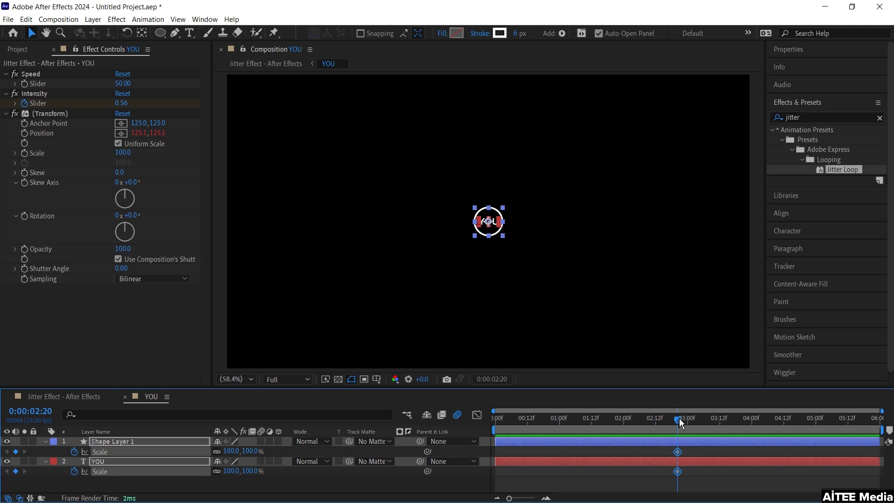
- Set the Scale of Shape Layer 1 and the YOU text to 200% at 0:00:00:00
{"action": "left_click_drag", "start_coordinate": [679, 418], "coordinate": [471, 416]}
{"action": "mouse_move", "coordinate": [251, 454]}
{"action": "left_mouse_down"}
{"action": "mouse_move", "coordinate": [283, 451]}
{"action": "mouse_move", "coordinate": [251, 451]}
{"action": "left_mouse_up"}
{"action": "left_click", "coordinate": [251, 450]}
{"action": "type", "text": "200"}
{"action": "key", "text": "Return"}
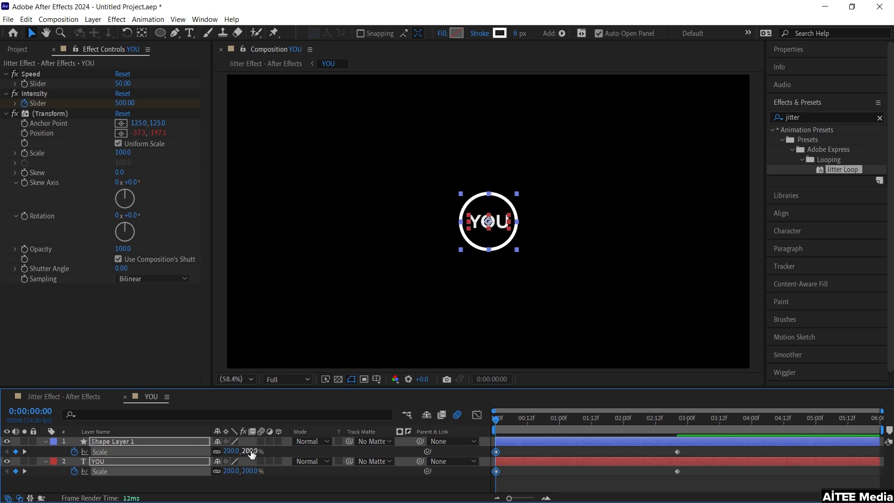
- Return to the Jitter Effect composition and collapse the keyframed properties of its layers
{"action": "left_click", "coordinate": [226, 491]}
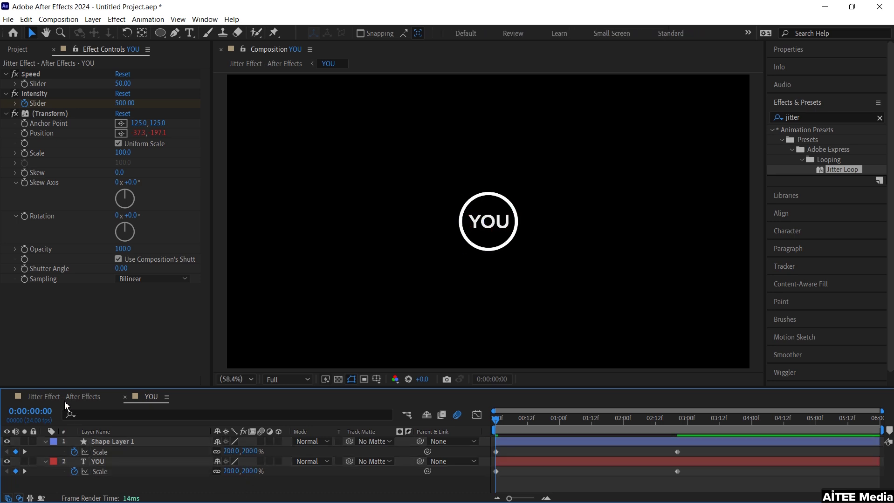
{"action": "left_click", "coordinate": [66, 400]}
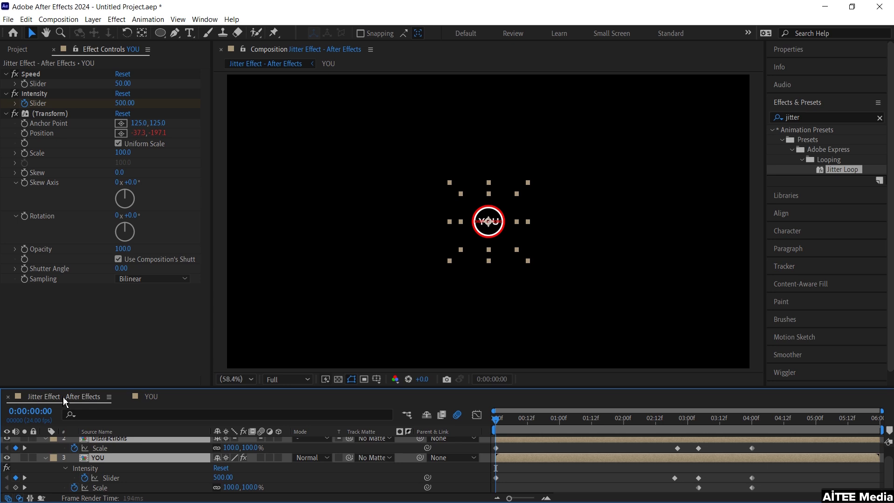
{"action": "key", "text": "u"}
{"action": "left_click", "coordinate": [176, 491]}
- Move the current time to 0:00:03:01 and reveal the keyframes of the Focus, Distractions and YOU layers
{"action": "left_click_drag", "start_coordinate": [507, 420], "coordinate": [693, 418]}
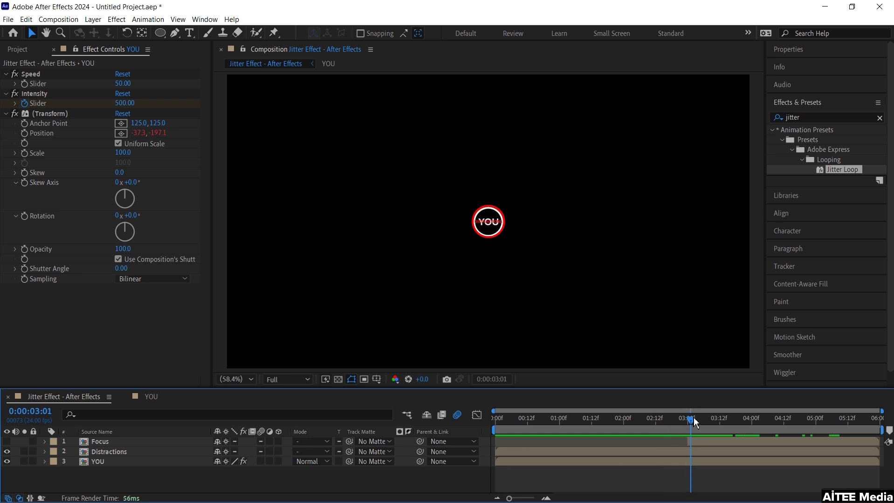
{"action": "key", "text": "ctrl+z"}
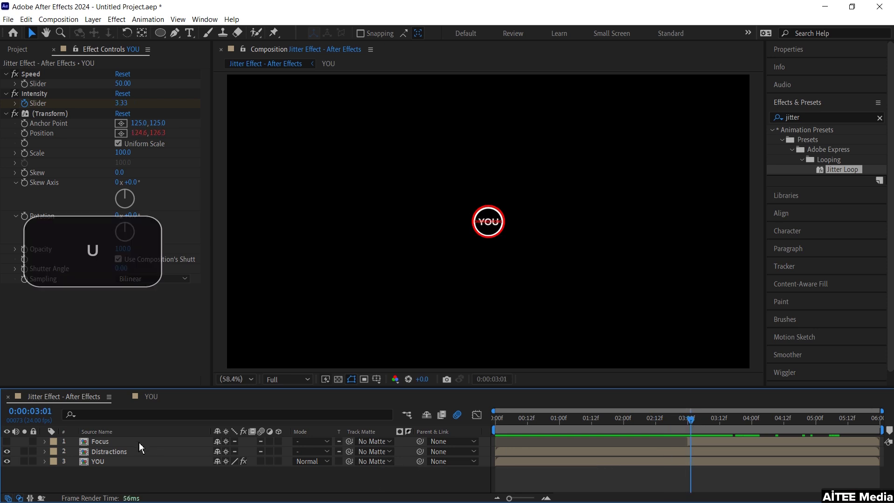
{"action": "left_click", "coordinate": [142, 441]}
{"action": "key", "text": "u"}
{"action": "left_click", "coordinate": [135, 461], "text": "shift"}
{"action": "key", "text": "u"}
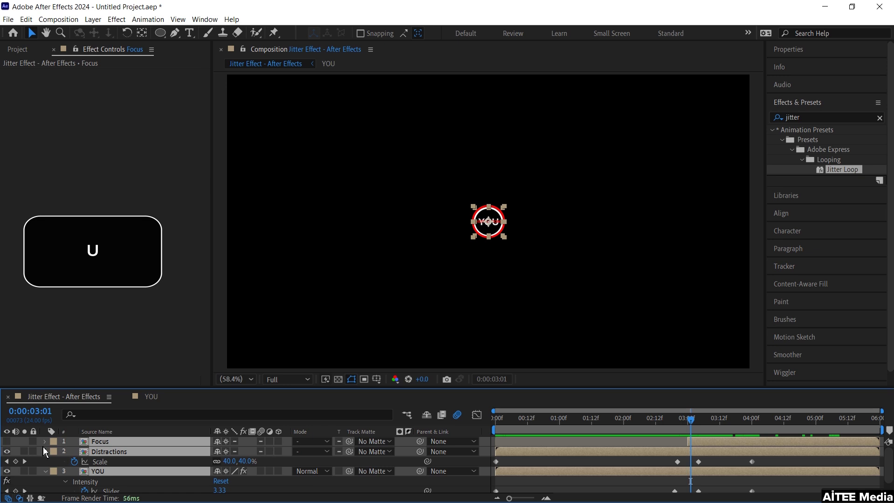
- Turn on the visibility of the Focus layer
{"action": "left_click", "coordinate": [10, 441]}
{"action": "left_click", "coordinate": [298, 441]}
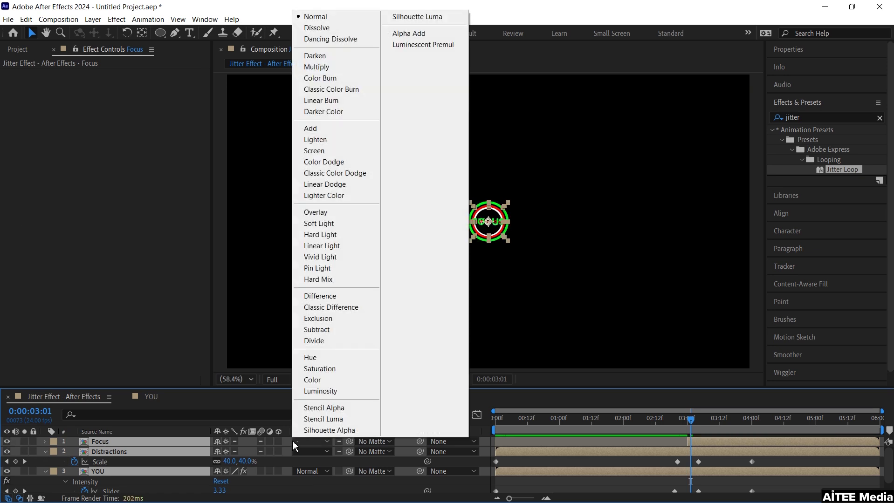
{"action": "key", "text": "Escape"}
- Apply the Jitter Loop preset to the Focus layer and move the current time to 0:00:03:00
{"action": "double_click", "coordinate": [846, 169]}
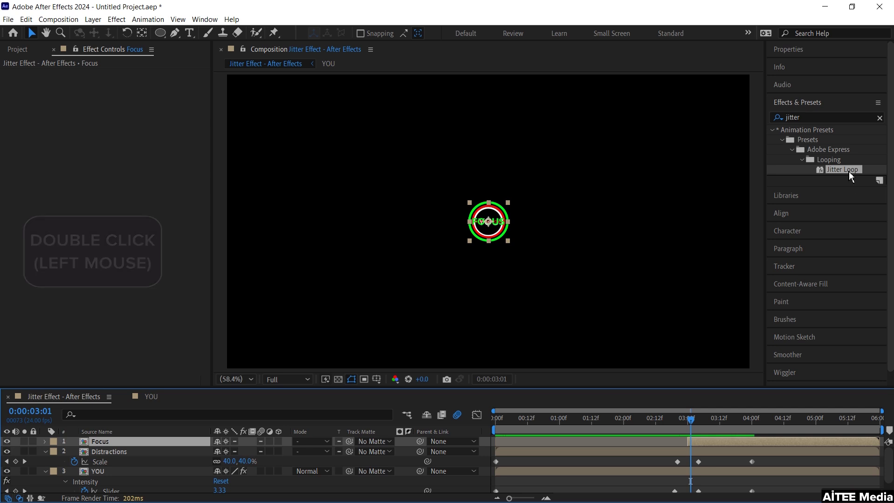
{"action": "left_click", "coordinate": [688, 419]}
{"action": "left_click", "coordinate": [149, 104]}
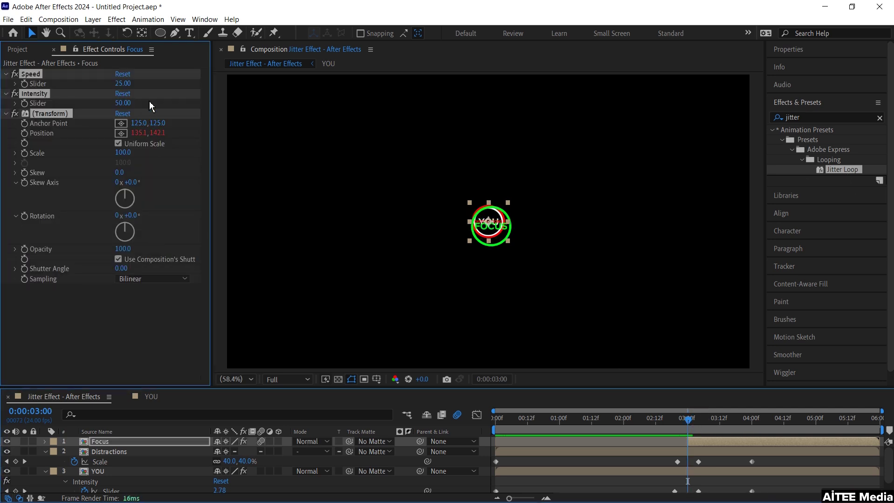
- Set the Focus layer's Intensity slider to 500 at 0:00:03:00 and to 0 at 0:00:03:22
{"action": "left_click", "coordinate": [123, 102]}
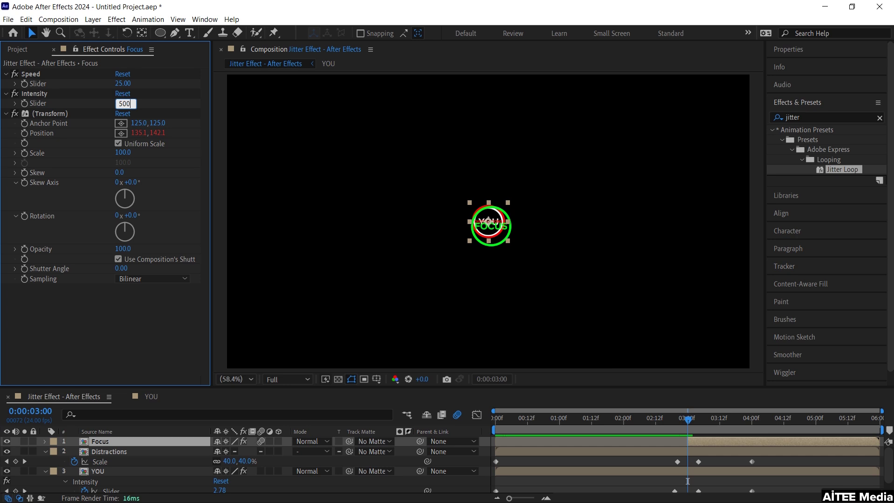
{"action": "key", "text": "Return"}
{"action": "left_click_drag", "start_coordinate": [690, 425], "coordinate": [750, 421]}
{"action": "left_click", "coordinate": [131, 102]}
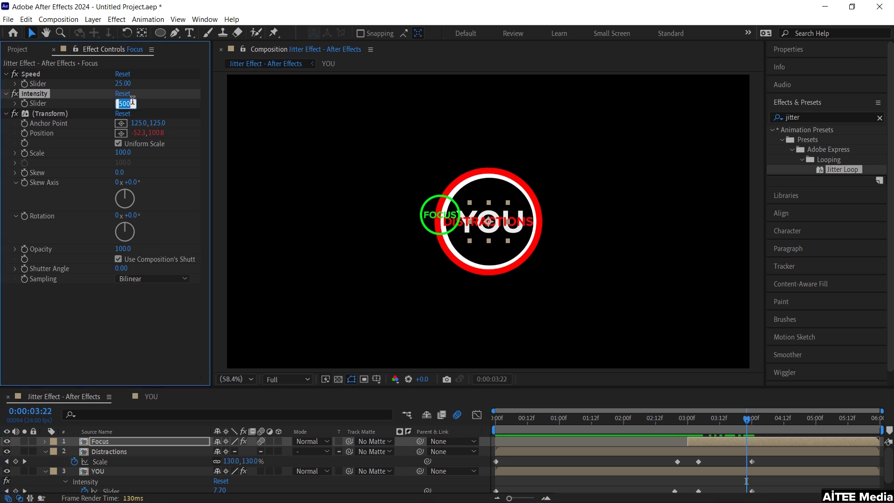
{"action": "type", "text": "0"}
{"action": "key", "text": "Return"}
- Set the YOU layer's Scale to 964% at 0:00:05:00
{"action": "left_click_drag", "start_coordinate": [747, 423], "coordinate": [820, 425]}
{"action": "left_click", "coordinate": [126, 471]}
{"action": "scroll", "coordinate": [126, 469], "scroll_direction": "down", "scroll_amount": 1}
{"action": "left_click_drag", "start_coordinate": [254, 487], "coordinate": [407, 500]}
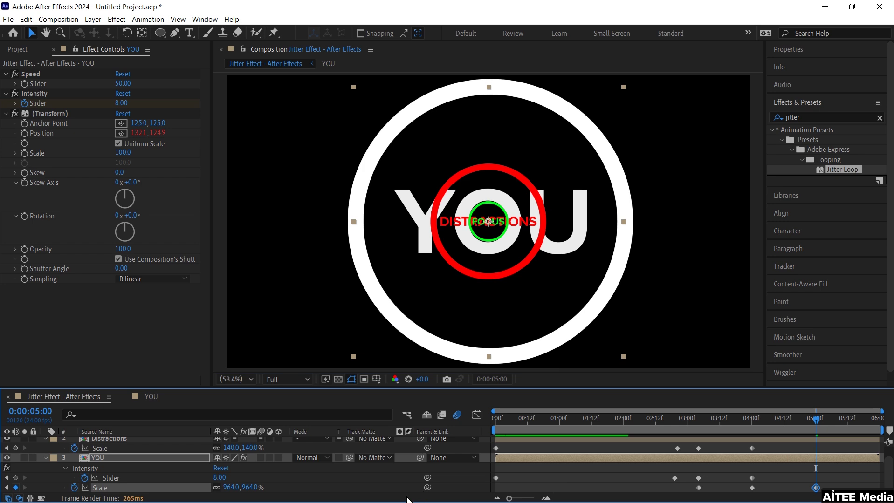
- Keyframe the Focus layer's Scale at 100% at 0:00:03:00 and 191% at 0:00:05:00
{"action": "scroll", "coordinate": [320, 465], "scroll_direction": "up", "scroll_amount": 1}
{"action": "left_click", "coordinate": [149, 443]}
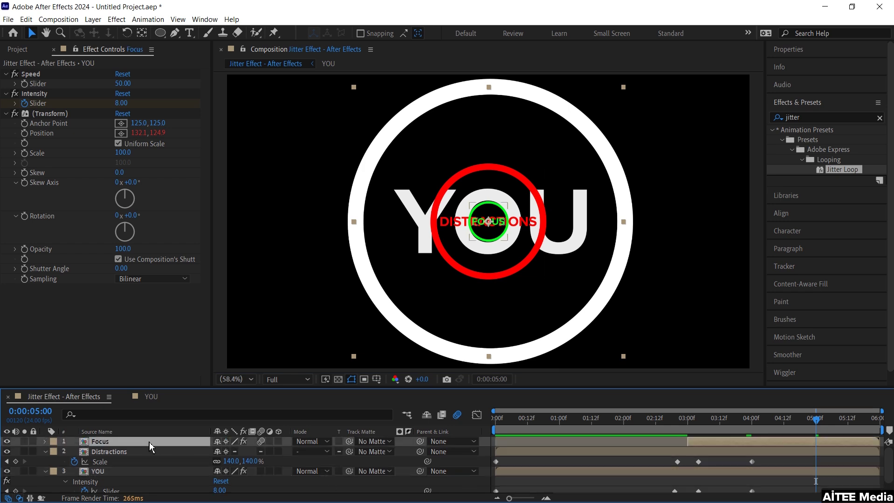
{"action": "key", "text": "s"}
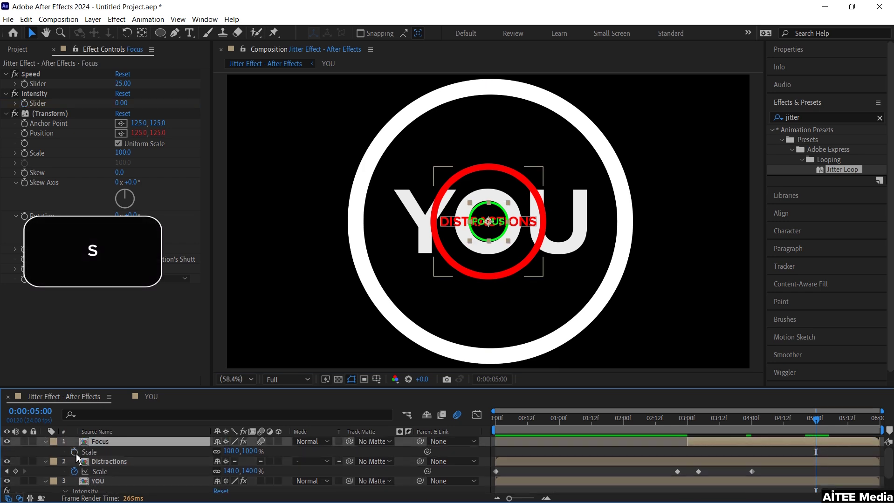
{"action": "left_click", "coordinate": [74, 452]}
{"action": "left_click_drag", "start_coordinate": [815, 452], "coordinate": [690, 456]}
{"action": "left_click_drag", "start_coordinate": [253, 452], "coordinate": [302, 449]}
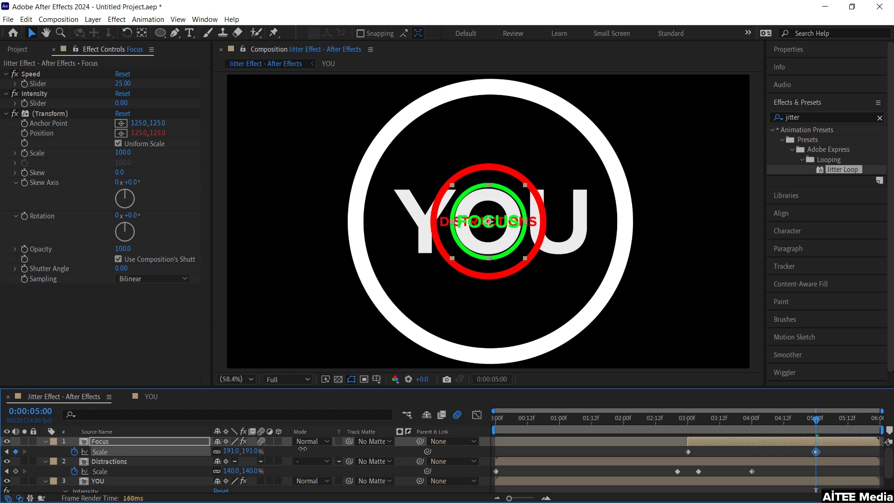
- Delete the YOU layer's Scale keyframe at 0:00:04:00
{"action": "left_click_drag", "start_coordinate": [815, 421], "coordinate": [757, 424]}
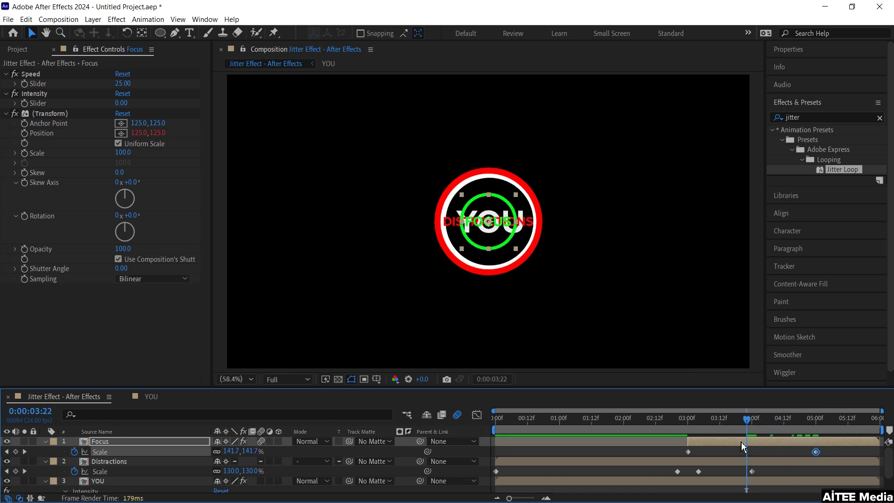
{"action": "scroll", "coordinate": [736, 452], "scroll_direction": "down", "scroll_amount": 2}
{"action": "left_click", "coordinate": [750, 419]}
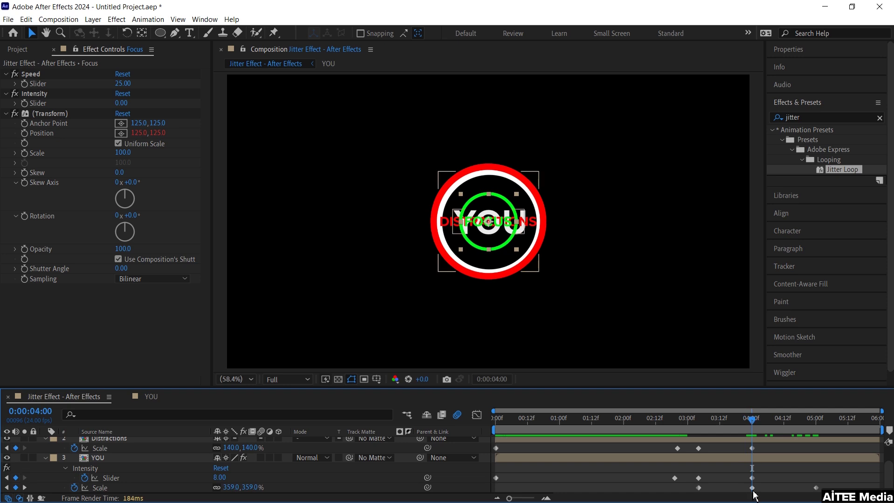
{"action": "left_click", "coordinate": [751, 489]}
{"action": "key", "text": "Delete"}
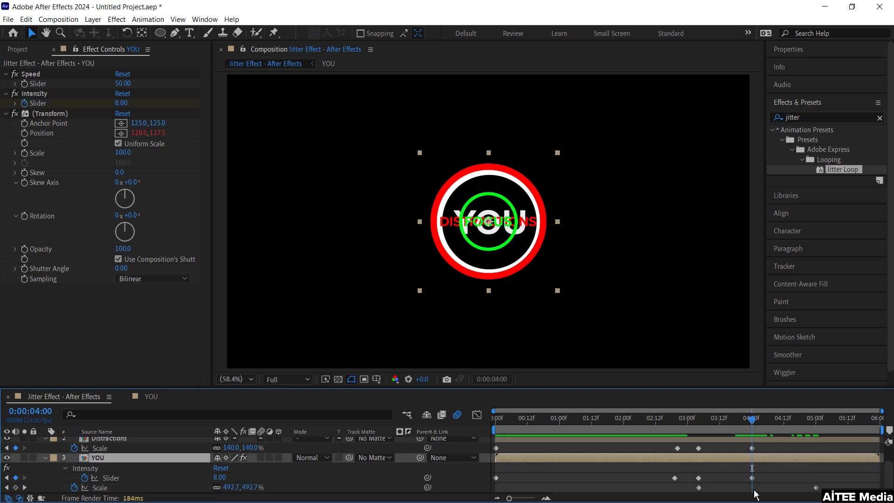
- Keyframe the Focus layer's Intensity slider at 500 at 0:00:03:00
{"action": "left_click_drag", "start_coordinate": [753, 423], "coordinate": [746, 422]}
{"action": "scroll", "coordinate": [745, 461], "scroll_direction": "up", "scroll_amount": 2}
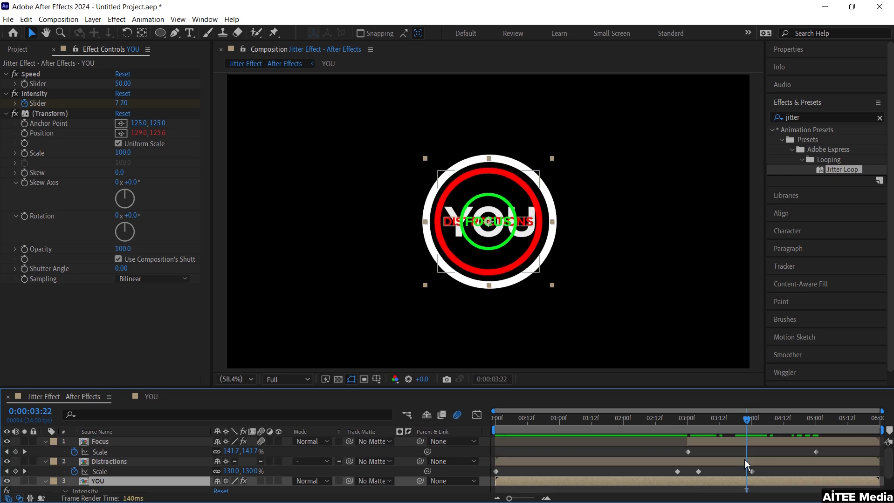
{"action": "left_click", "coordinate": [128, 444]}
{"action": "left_click_drag", "start_coordinate": [738, 419], "coordinate": [690, 421]}
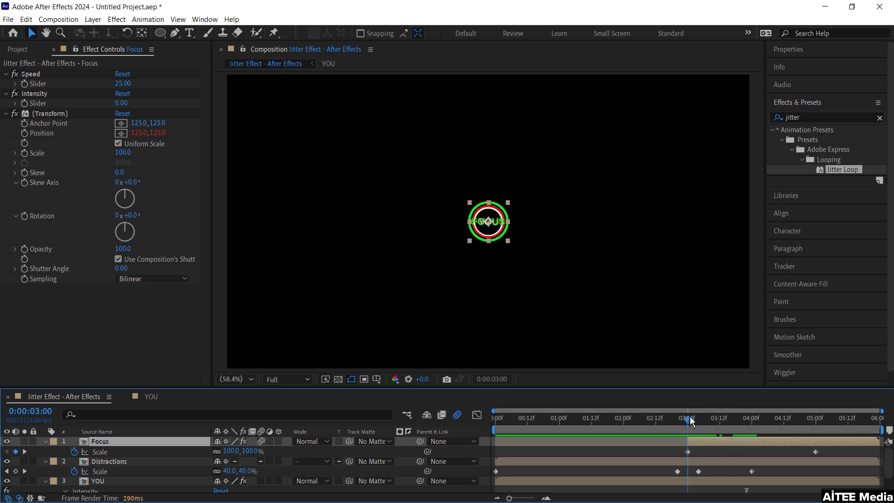
{"action": "left_click", "coordinate": [120, 103]}
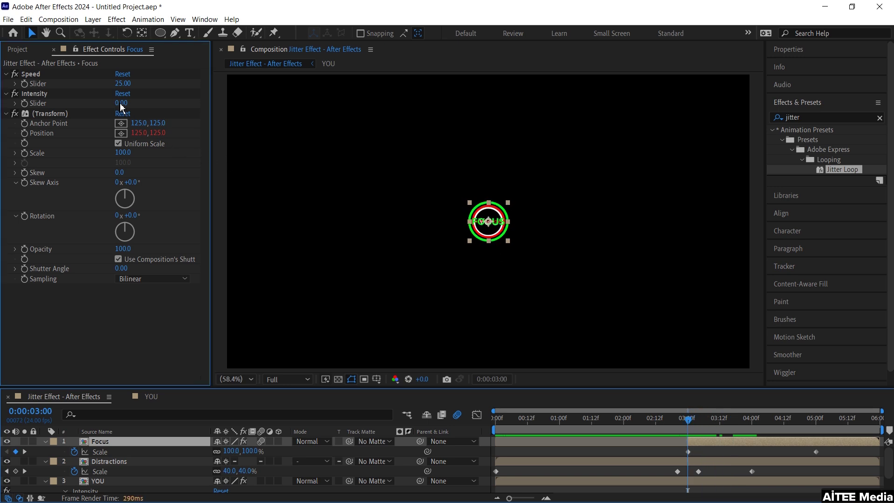
{"action": "type", "text": "500"}
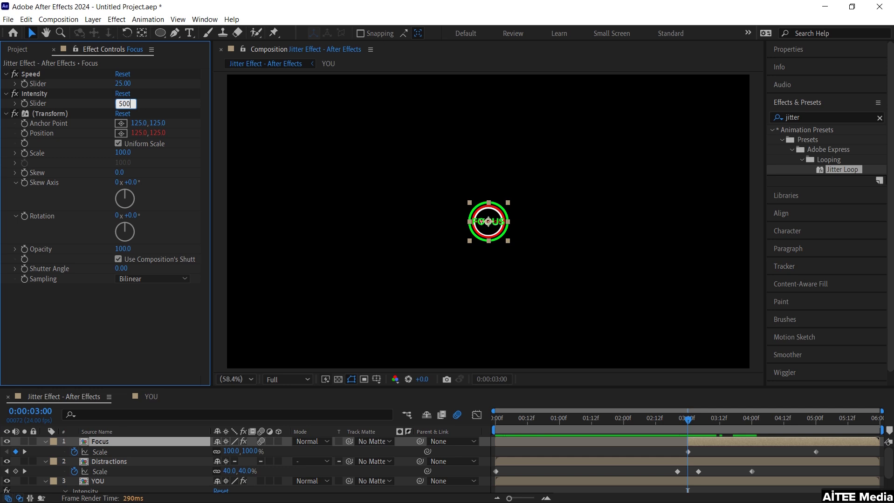
{"action": "key", "text": "Return"}
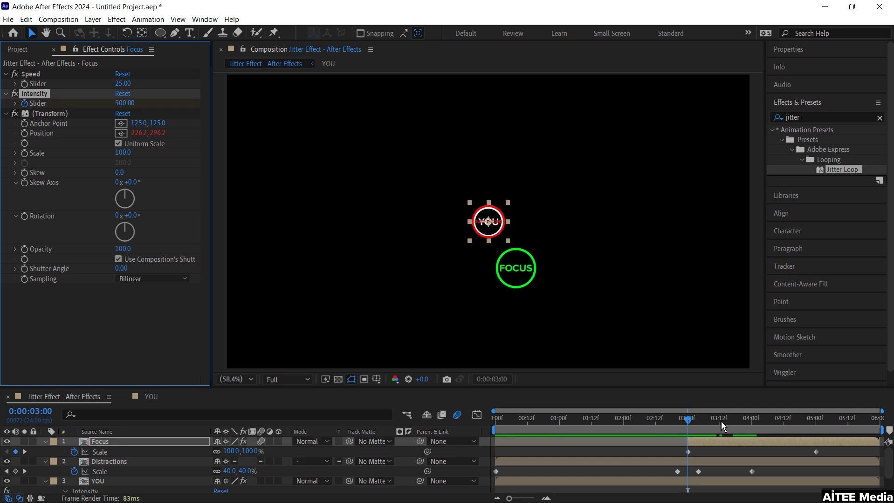
- Set the Focus layer's Intensity slider to 0 at 0:00:03:21
{"action": "left_click_drag", "start_coordinate": [688, 419], "coordinate": [746, 418]}
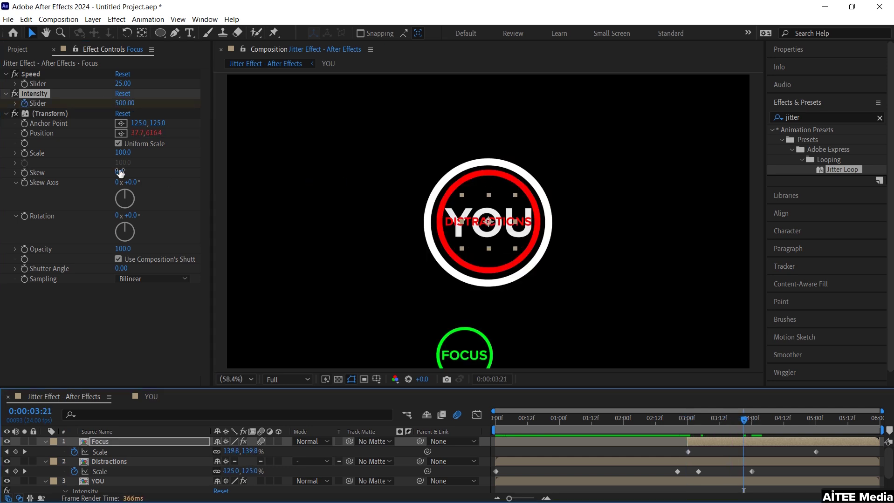
{"action": "left_click", "coordinate": [122, 103]}
{"action": "type", "text": "0"}
{"action": "key", "text": "Return"}
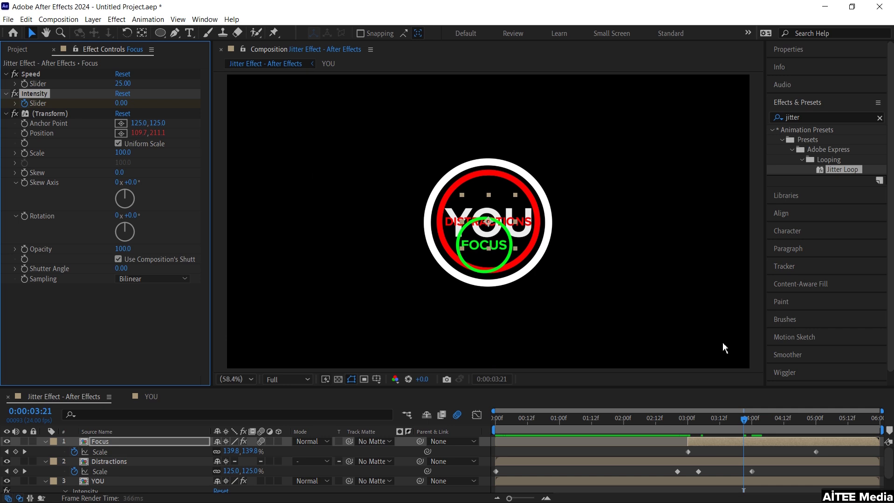
- Move the current time to 0:00:04:00 and apply the Scatter effect to the Distractions layer
{"action": "left_click_drag", "start_coordinate": [743, 419], "coordinate": [755, 418]}
{"action": "scroll", "coordinate": [791, 456], "scroll_direction": "down", "scroll_amount": 1}
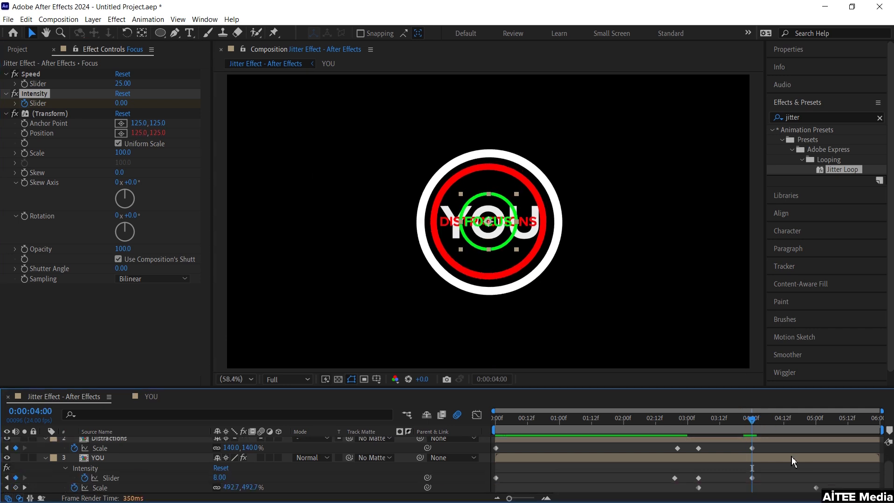
{"action": "left_click_drag", "start_coordinate": [815, 115], "coordinate": [765, 116]}
{"action": "type", "text": "scatter"}
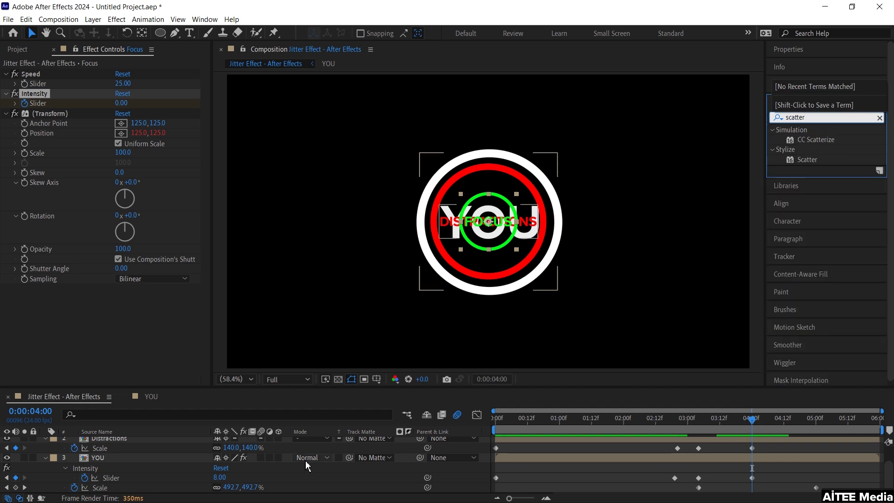
{"action": "scroll", "coordinate": [305, 461], "scroll_direction": "up", "scroll_amount": 2}
{"action": "double_click", "coordinate": [118, 471]}
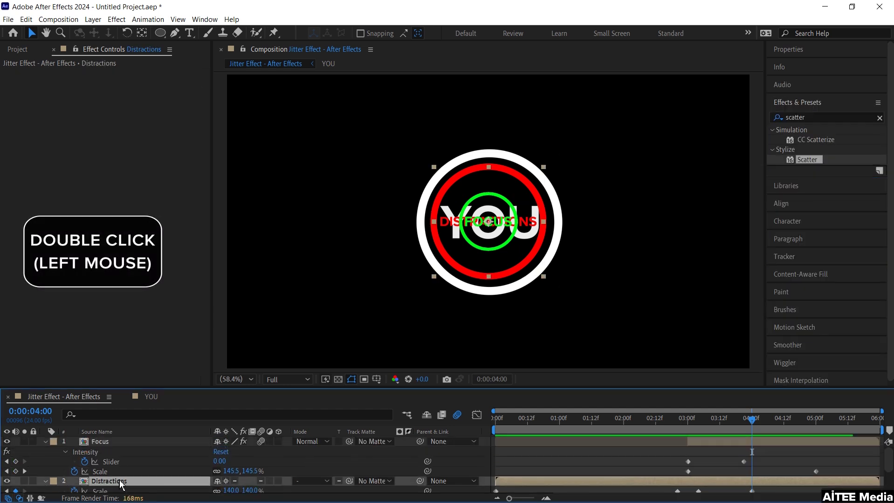
{"action": "double_click", "coordinate": [813, 160]}
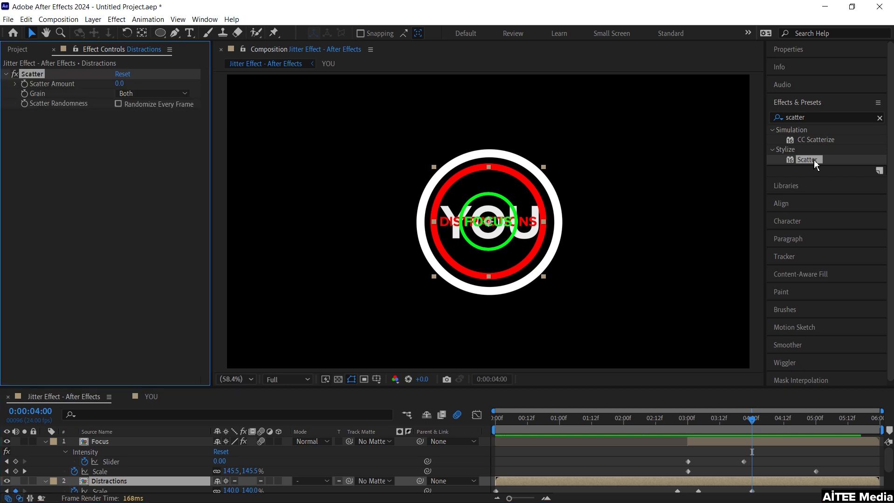
- Keyframe the Distractions layer's Scatter Amount at 0 at 0:00:04:00 and reveal the layer's keyframed properties
{"action": "left_click", "coordinate": [25, 84]}
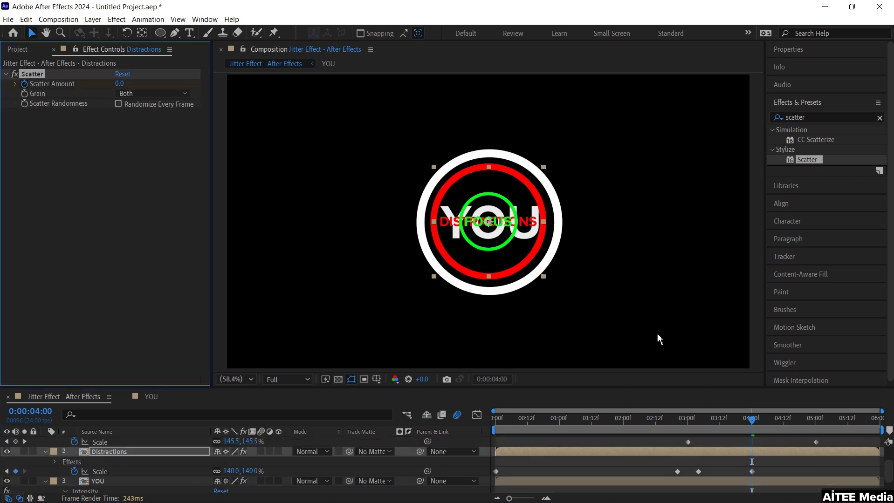
{"action": "left_click", "coordinate": [107, 457]}
{"action": "key", "text": "u"}
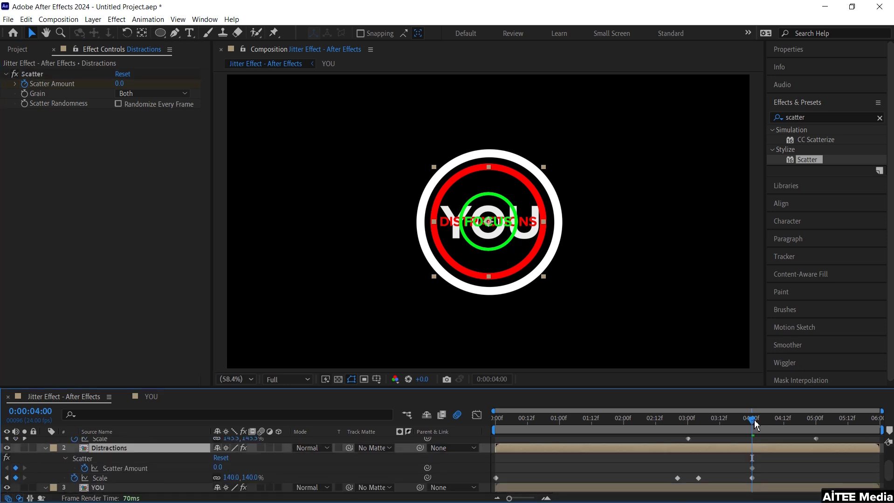
- At 0:00:04:05, set the Distractions layer's Scale to 261% and its Scatter Amount to 675
{"action": "left_click", "coordinate": [767, 420]}
{"action": "left_click_drag", "start_coordinate": [120, 84], "coordinate": [206, 85]}
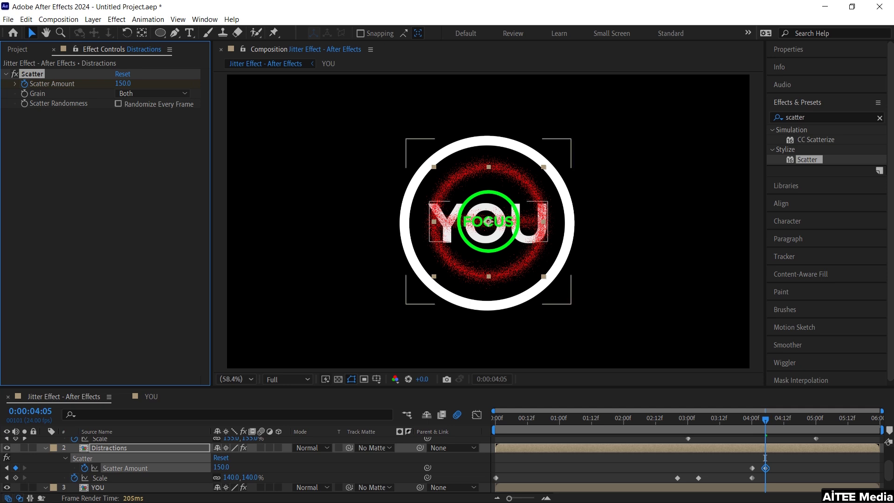
{"action": "left_click_drag", "start_coordinate": [240, 478], "coordinate": [317, 470]}
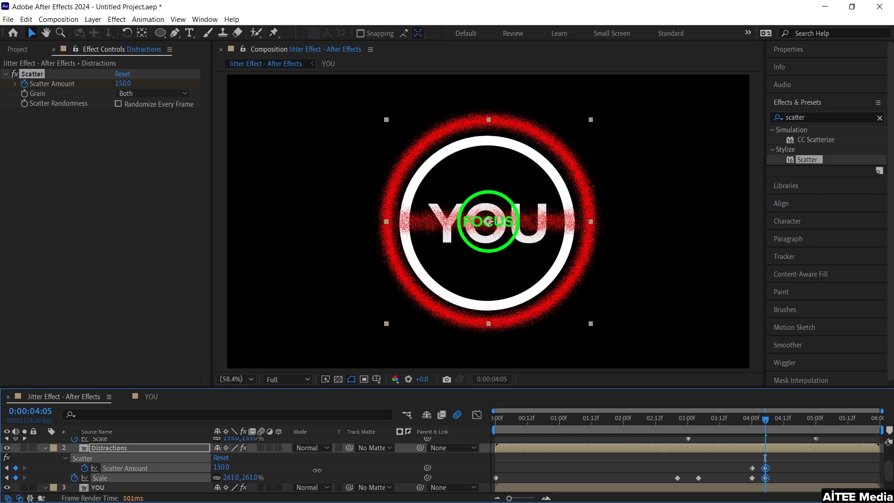
{"action": "left_click", "coordinate": [319, 476]}
{"action": "left_click_drag", "start_coordinate": [222, 467], "coordinate": [486, 468]}
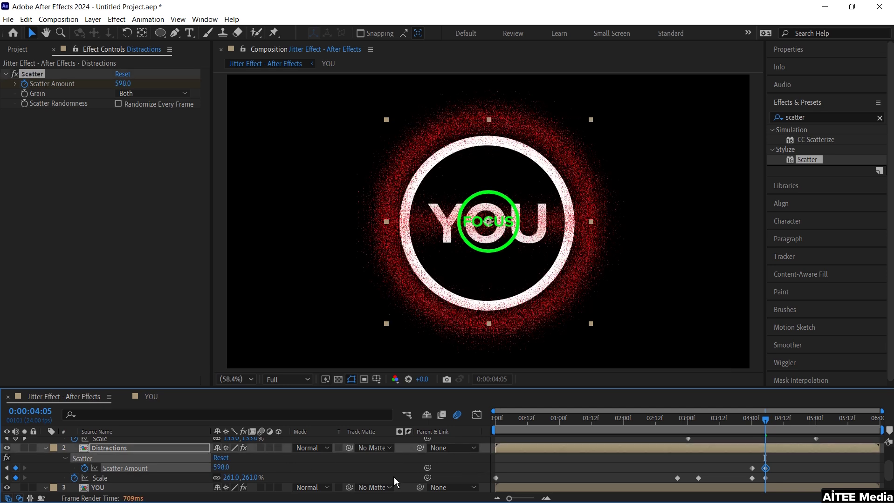
{"action": "left_click_drag", "start_coordinate": [222, 467], "coordinate": [277, 471]}
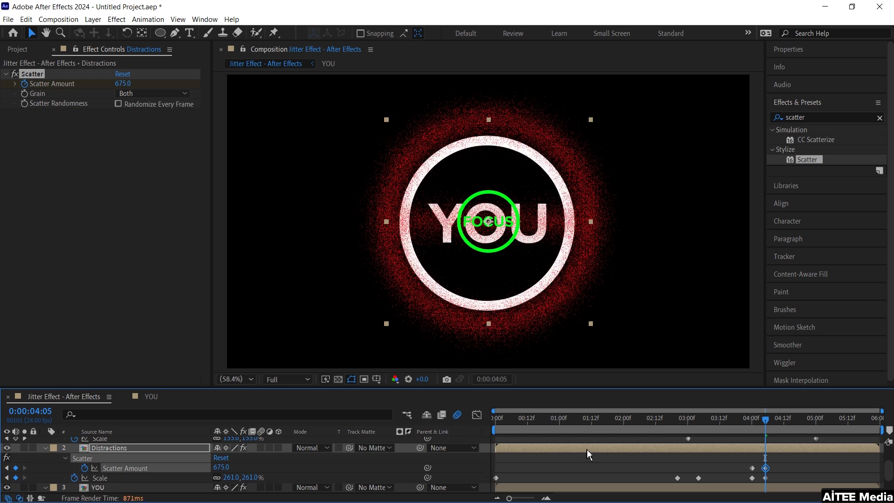
- Keyframe the Distractions layer's Opacity from 100% just before 0:00:04:00 to 0% at 0:00:04:11
{"action": "left_click_drag", "start_coordinate": [769, 432], "coordinate": [781, 423]}
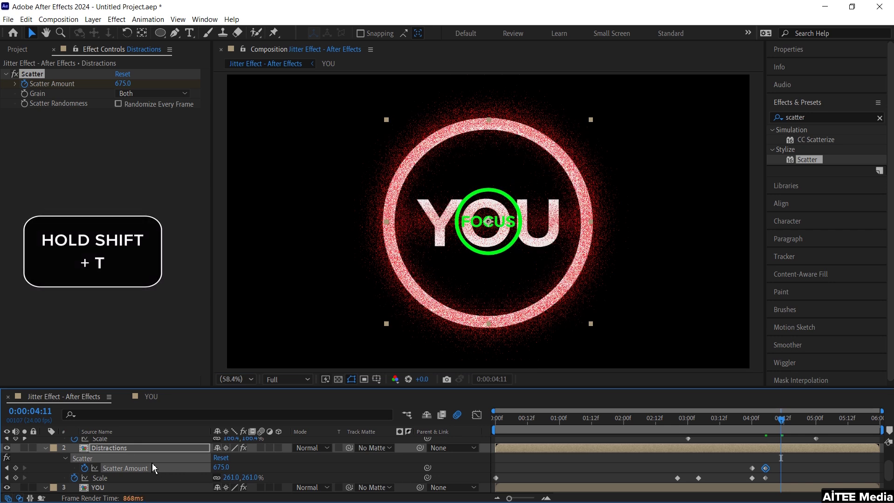
{"action": "key", "text": "shift+t"}
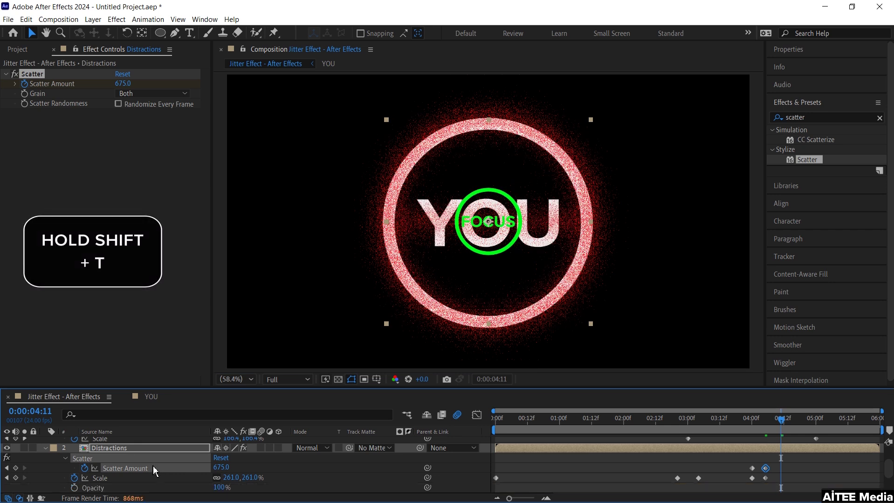
{"action": "left_click", "coordinate": [74, 488]}
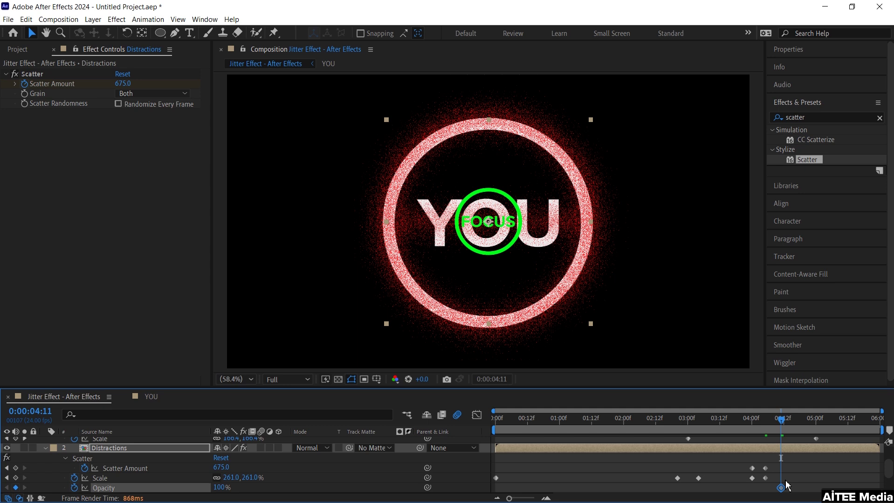
{"action": "left_click_drag", "start_coordinate": [781, 489], "coordinate": [751, 489]}
{"action": "left_click", "coordinate": [218, 488]}
{"action": "type", "text": "0"}
{"action": "key", "text": "Return"}
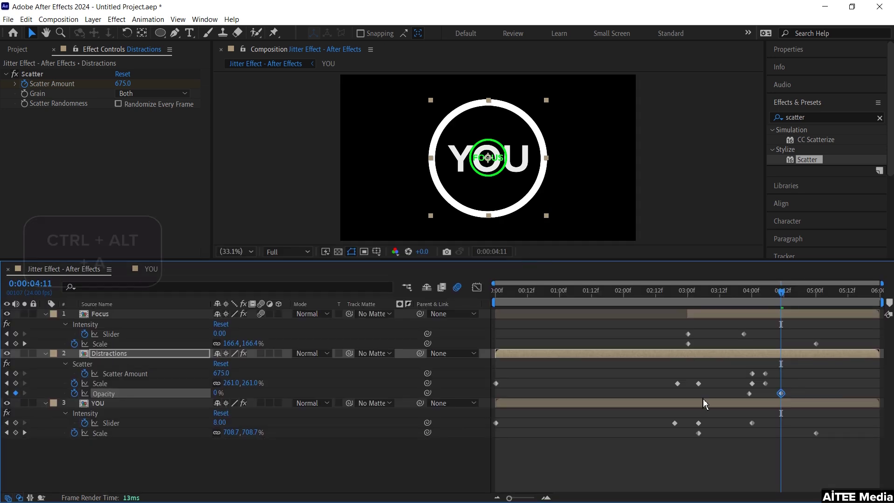
- Apply Easy Ease to all keyframes of the Focus, Distractions and YOU layers and enlarge the composition preview
{"action": "key", "text": "ctrl+alt+a"}
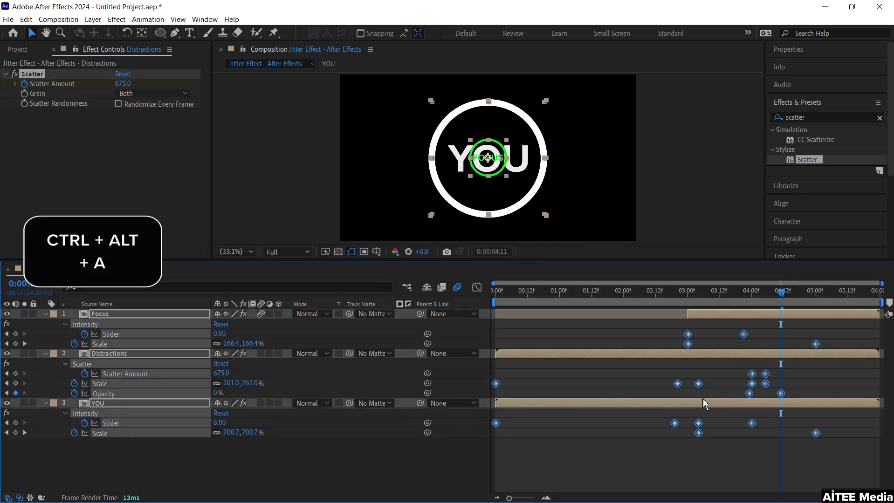
{"action": "key", "text": "F9"}
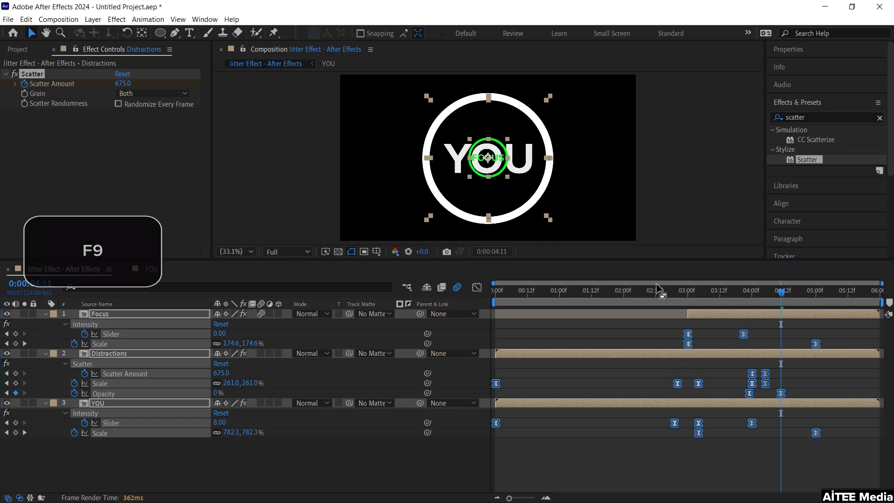
{"action": "left_click_drag", "start_coordinate": [655, 260], "coordinate": [656, 304]}
- Move the current time to 0:00:04:07 and set the Focus layer's Speed slider to 50
{"action": "left_click_drag", "start_coordinate": [780, 335], "coordinate": [771, 343]}
{"action": "left_click", "coordinate": [701, 359]}
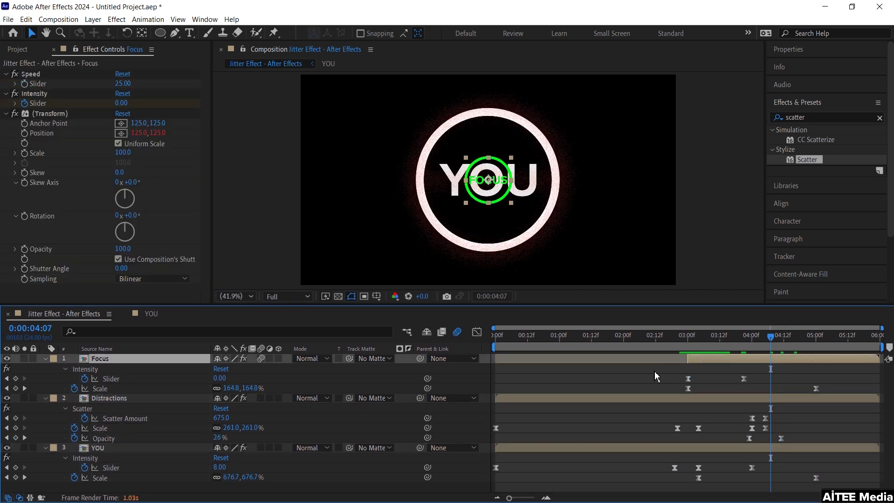
{"action": "left_click", "coordinate": [123, 84]}
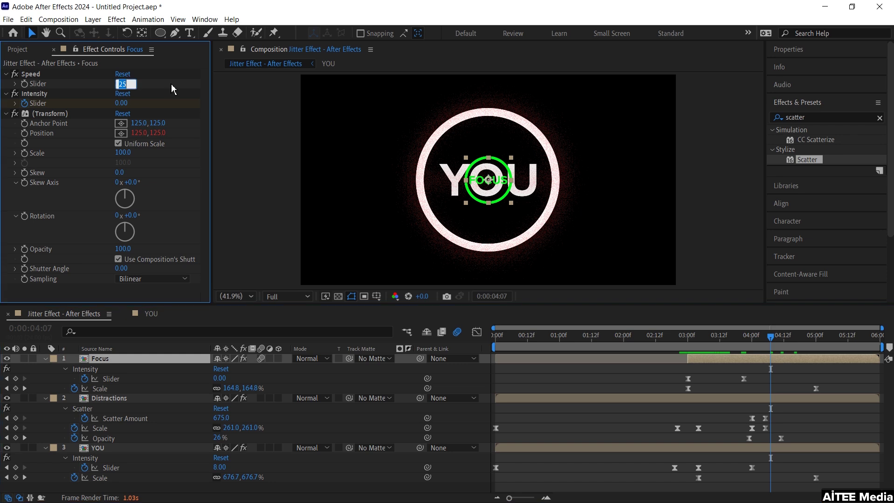
{"action": "type", "text": "50"}
{"action": "key", "text": "Return"}
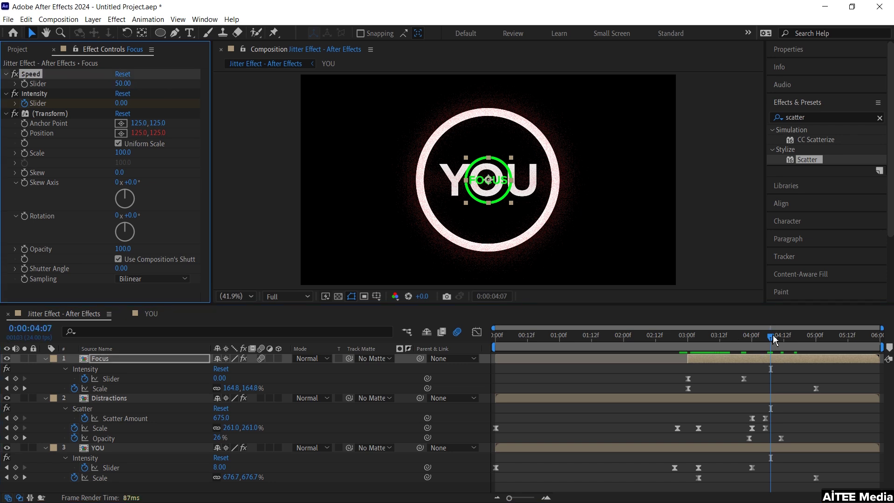
- At 0:00:04:01, add a Scale keyframe to the YOU layer with a lower scale value
{"action": "left_click_drag", "start_coordinate": [772, 341], "coordinate": [754, 338]}
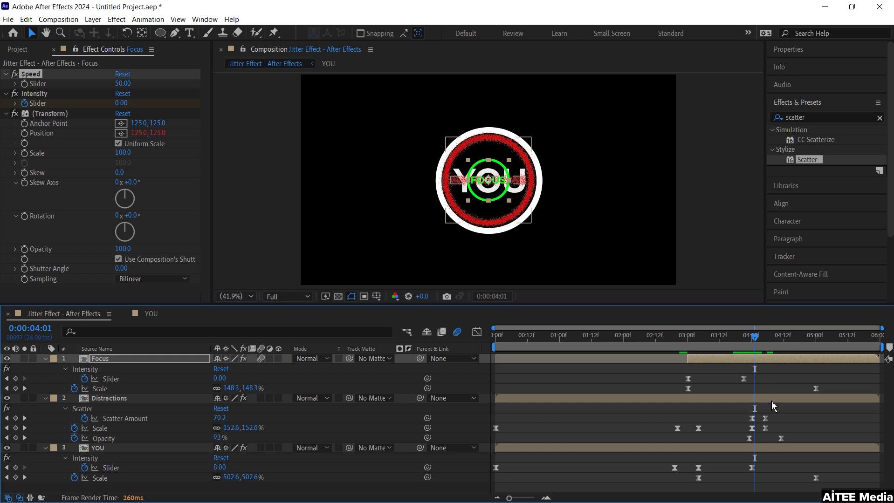
{"action": "left_click", "coordinate": [98, 450]}
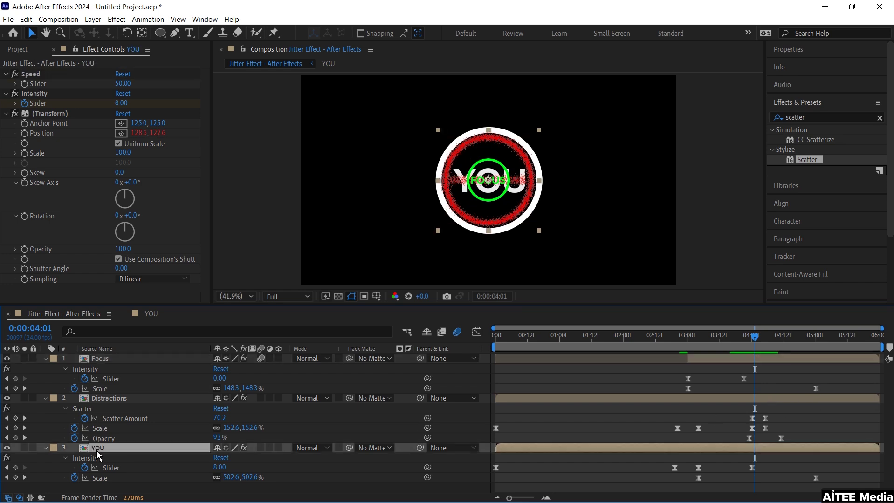
{"action": "left_click_drag", "start_coordinate": [232, 478], "coordinate": [175, 480]}
- Add an Intensity keyframe to the YOU layer at 0:00:04:23 and set its Intensity to 0 at 0:00:05:00
{"action": "left_click_drag", "start_coordinate": [757, 342], "coordinate": [812, 351]}
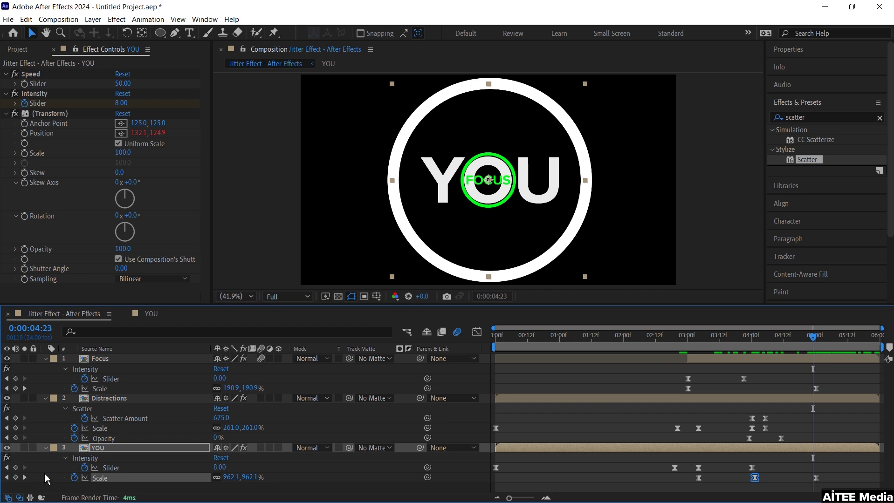
{"action": "left_click", "coordinate": [16, 467]}
{"action": "key", "text": "ctrl+Right"}
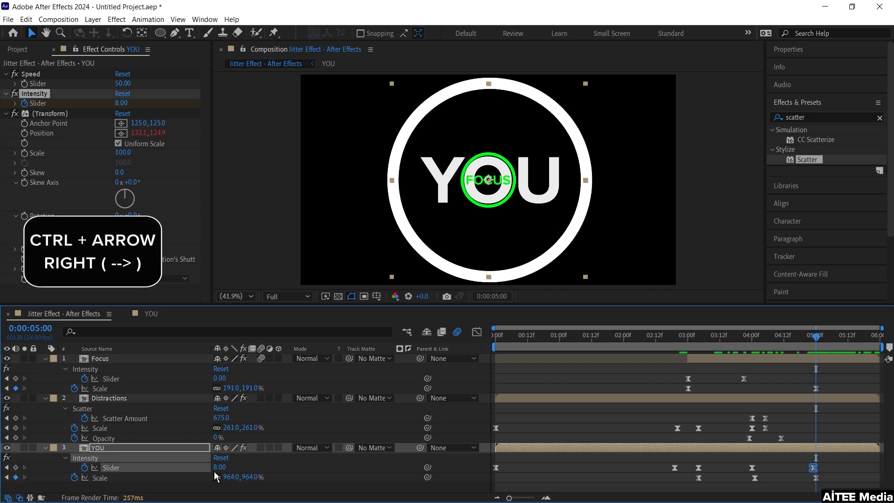
{"action": "left_click", "coordinate": [218, 468]}
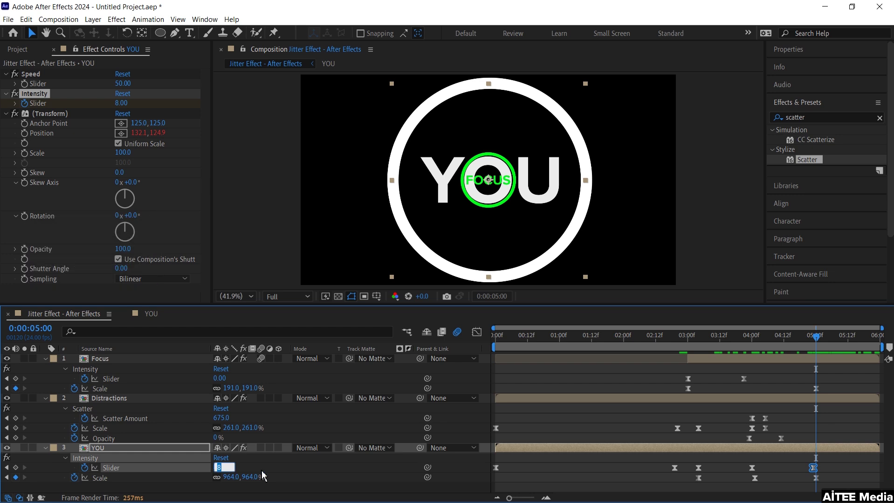
{"action": "key", "text": "Return"}
{"action": "key", "text": "ctrl+Right"}
- Keyframe the YOU layer's Position from 960, 540 at 0:00:03:03 to 968, 540 at 0:00:05:01
{"action": "left_click", "coordinate": [91, 450]}
{"action": "key", "text": "p"}
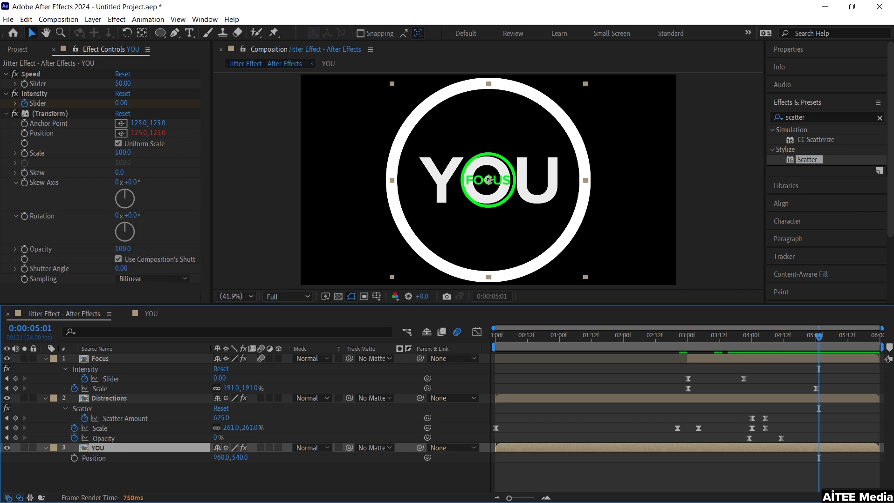
{"action": "left_click", "coordinate": [74, 458]}
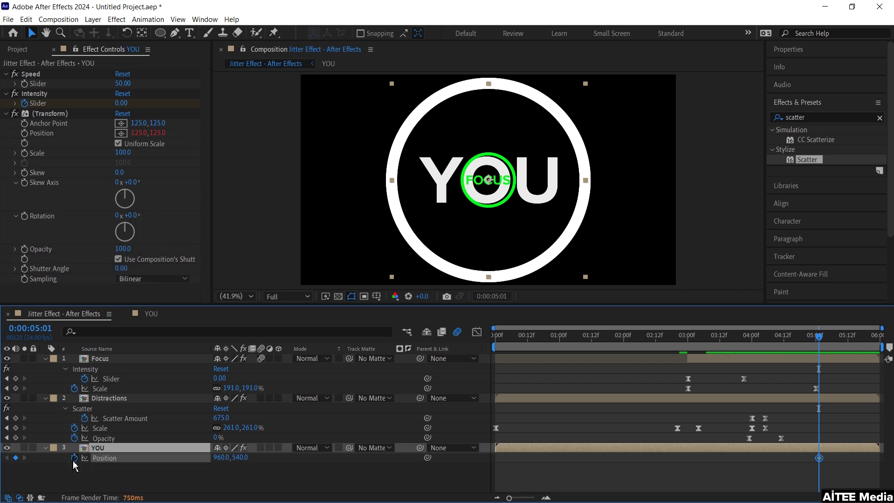
{"action": "left_click_drag", "start_coordinate": [822, 459], "coordinate": [730, 466]}
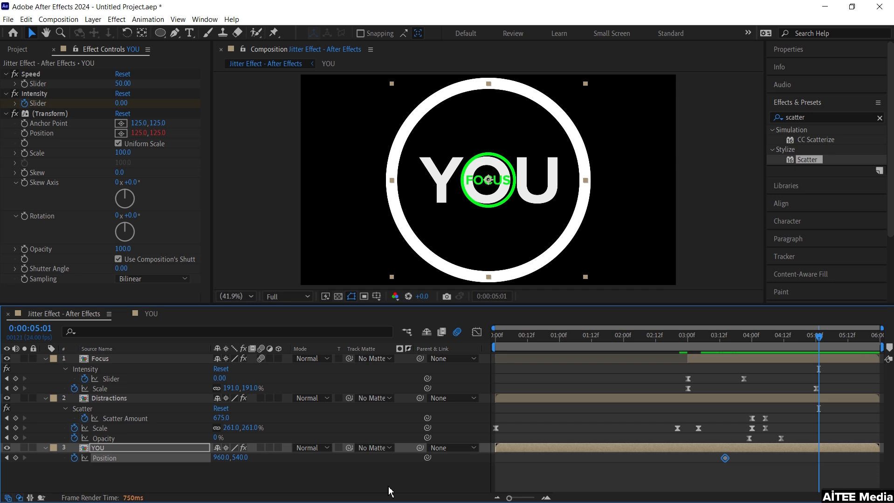
{"action": "key", "text": "Right"}
{"action": "key", "text": "Right"}
{"action": "key", "text": "Right"}
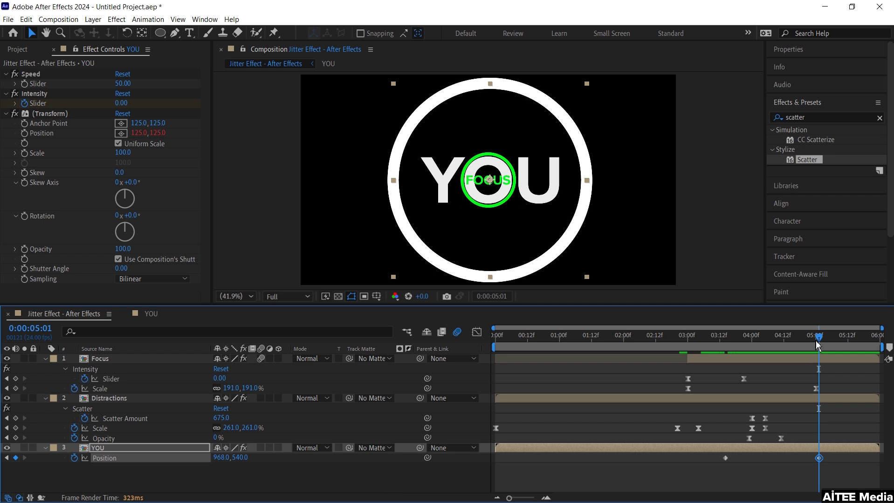
{"action": "left_click_drag", "start_coordinate": [816, 336], "coordinate": [695, 343]}
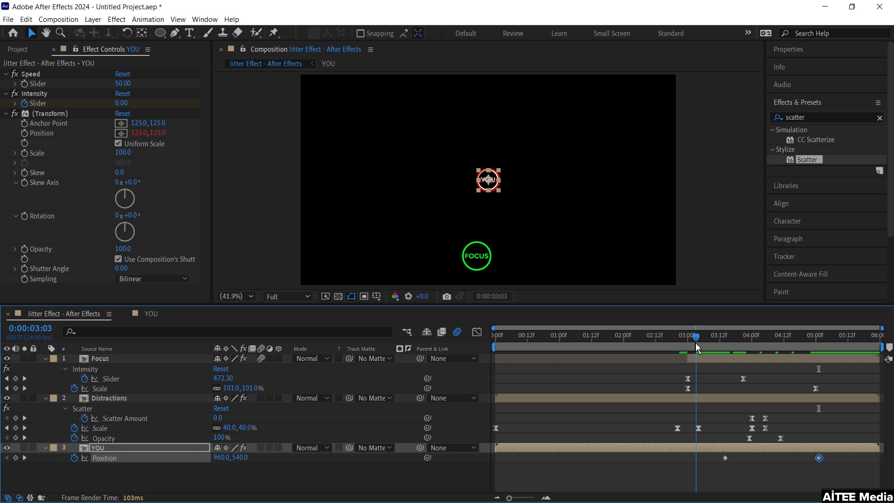
{"action": "left_click_drag", "start_coordinate": [724, 458], "coordinate": [696, 458]}
- Reveal all keyframed properties of the Focus, Distractions and YOU layers
{"action": "left_click_drag", "start_coordinate": [699, 339], "coordinate": [622, 346]}
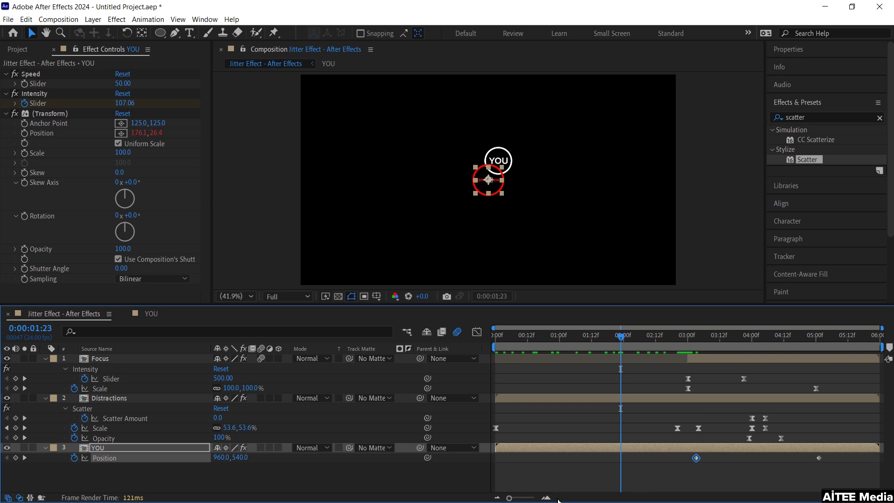
{"action": "key", "text": "ctrl+a"}
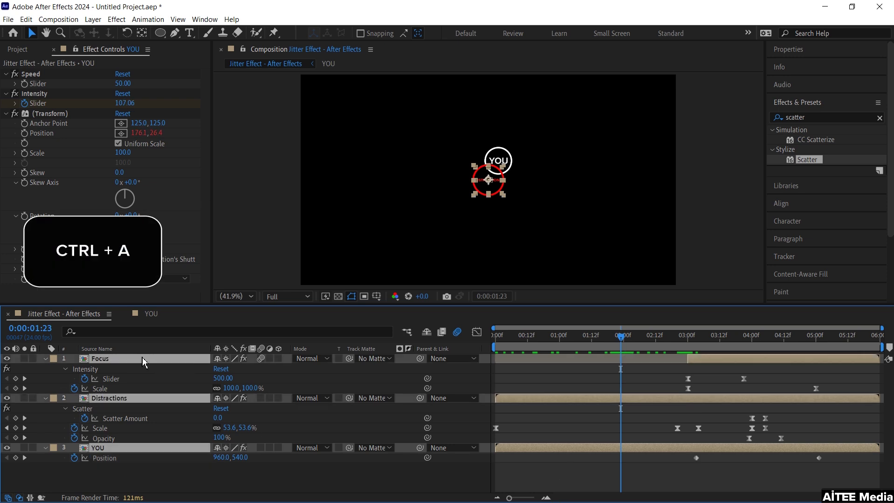
{"action": "key", "text": "u"}
{"action": "key", "text": "u"}
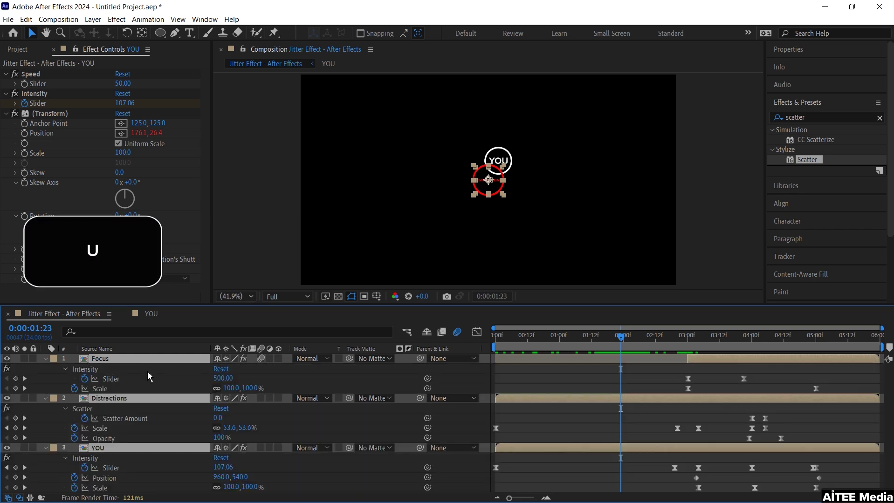
{"action": "left_click", "coordinate": [590, 429]}
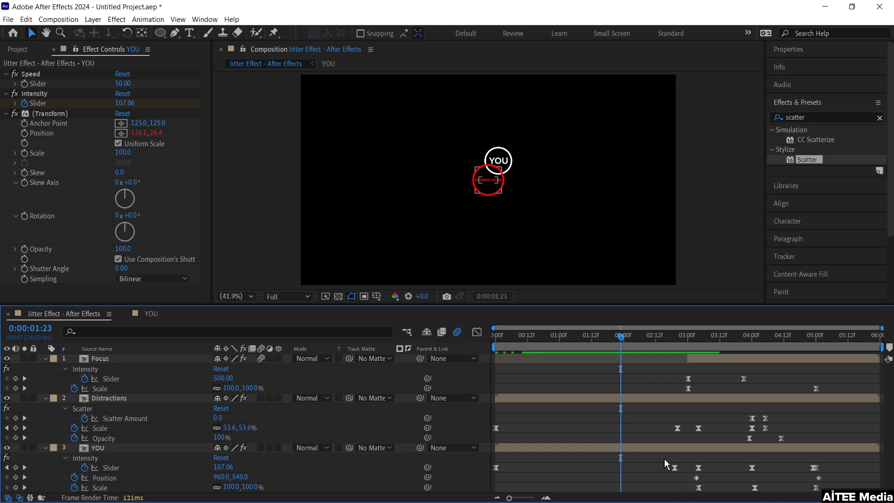
- In the graph editor, lengthen the incoming ease of the YOU layer's second Intensity keyframe back to about the middle of the curve
{"action": "mouse_move", "coordinate": [678, 483]}
{"action": "left_mouse_down"}
{"action": "mouse_move", "coordinate": [601, 464]}
{"action": "mouse_move", "coordinate": [491, 459]}
{"action": "left_mouse_up"}
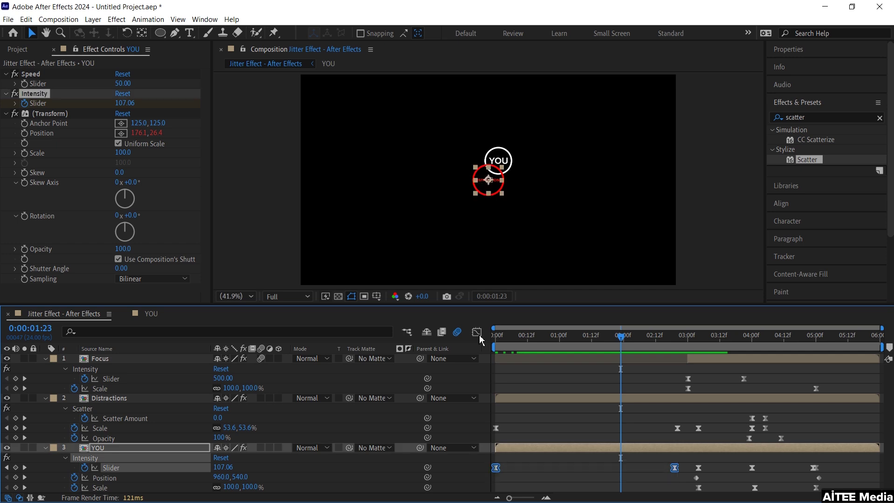
{"action": "left_click", "coordinate": [476, 332]}
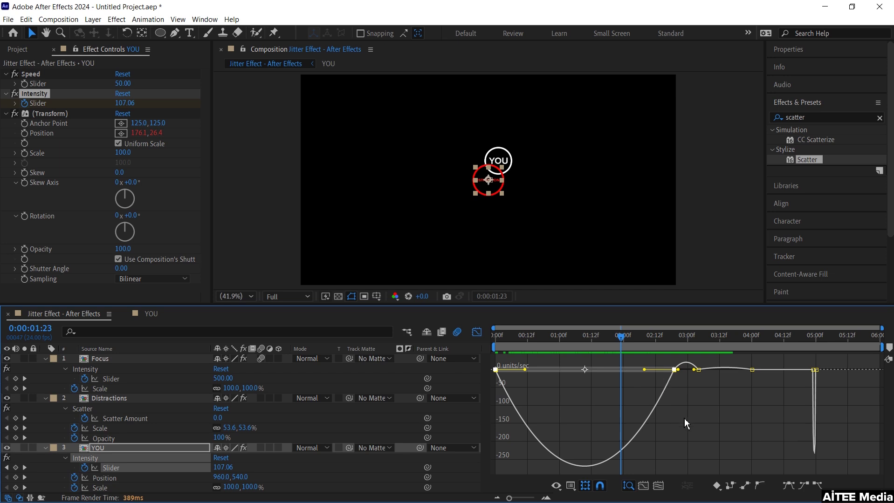
{"action": "left_click_drag", "start_coordinate": [681, 415], "coordinate": [480, 392]}
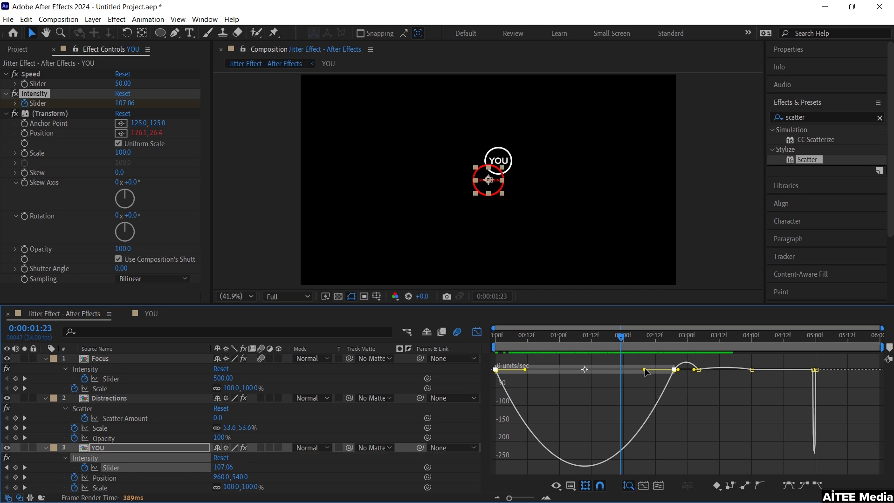
{"action": "left_click_drag", "start_coordinate": [644, 370], "coordinate": [572, 371]}
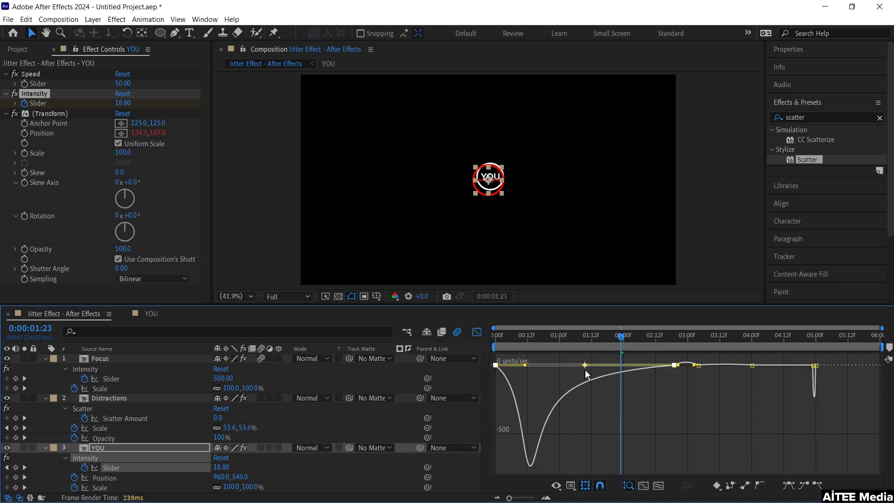
{"action": "left_click", "coordinate": [477, 333]}
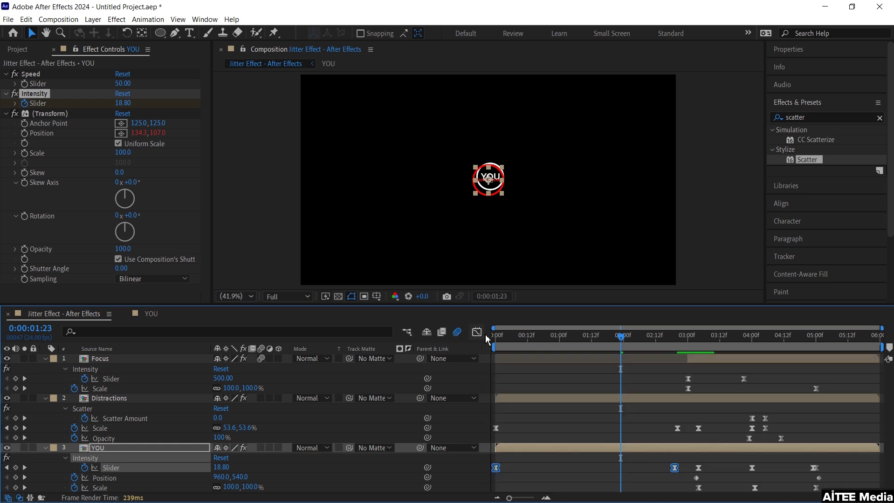
- Preview the animation and scrub forward to 0:00:03:17
{"action": "left_click", "coordinate": [646, 409]}
{"action": "key", "text": "space"}
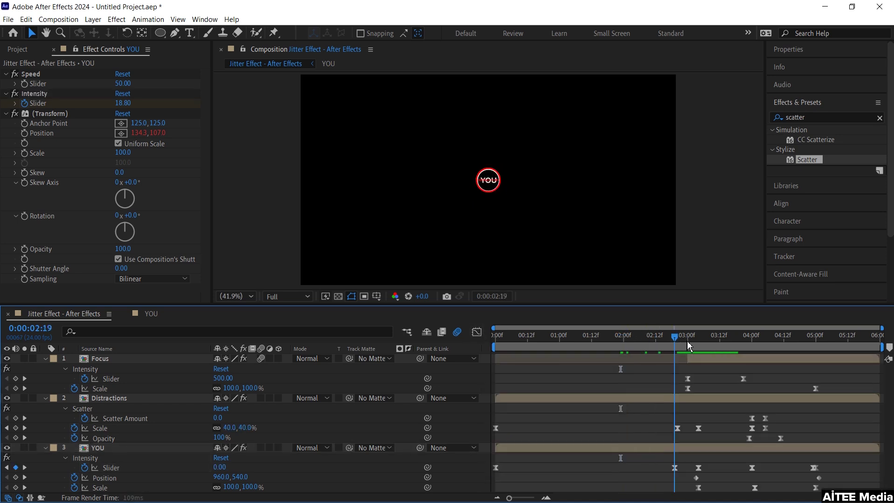
{"action": "left_click_drag", "start_coordinate": [698, 343], "coordinate": [733, 346]}
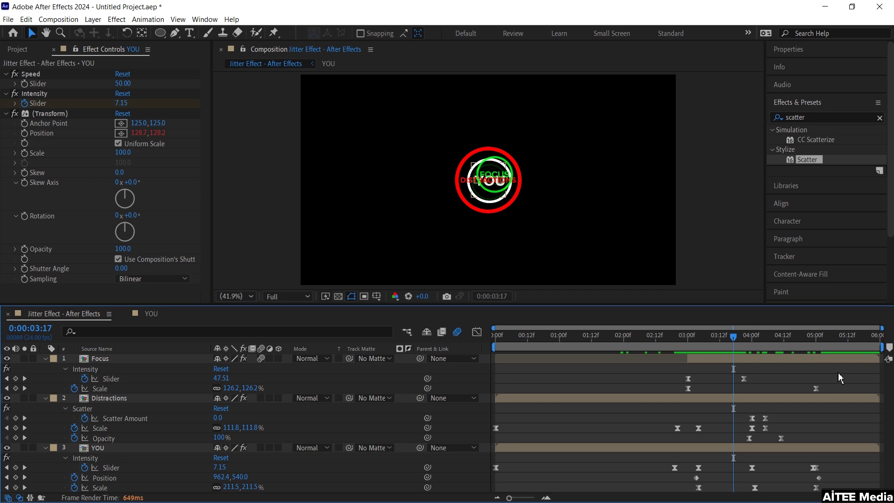
- In the graph editor, extend the outgoing ease of the keyframes between 0:00:03:00 and 0:00:03:04 to about 76% influence on all three layers
{"action": "left_click_drag", "start_coordinate": [841, 367], "coordinate": [694, 489]}
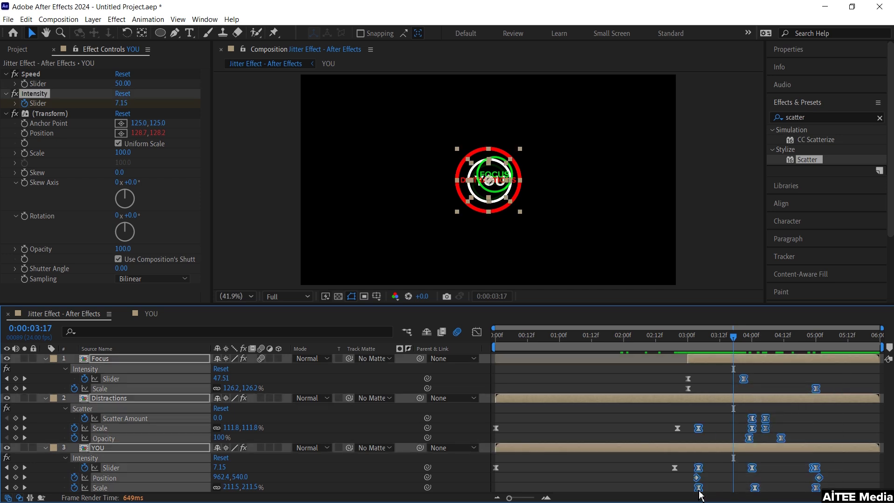
{"action": "left_click", "coordinate": [476, 333]}
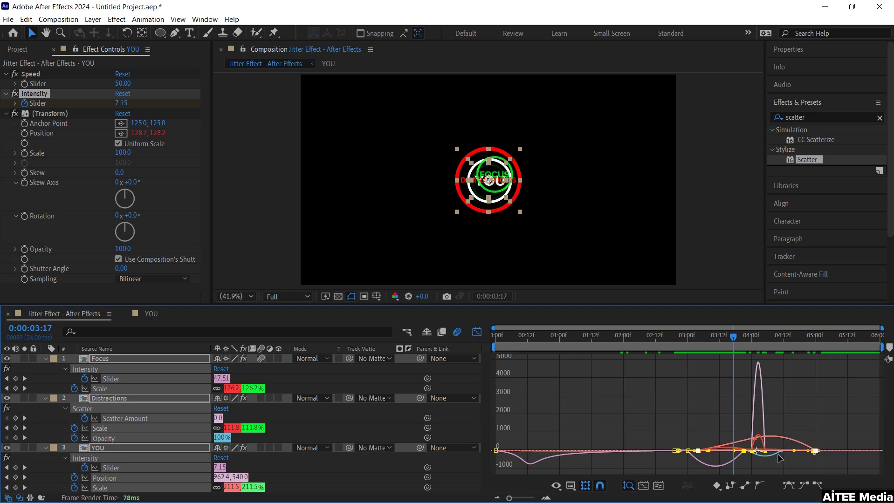
{"action": "scroll", "coordinate": [772, 460], "scroll_direction": "up", "scroll_amount": 2}
{"action": "scroll", "coordinate": [743, 456], "scroll_direction": "up", "scroll_amount": 2}
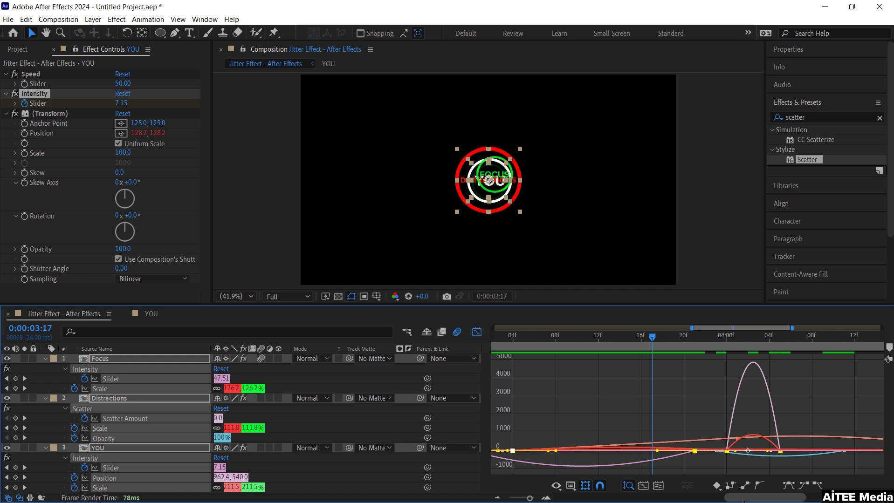
{"action": "left_click_drag", "start_coordinate": [744, 502], "coordinate": [735, 502]}
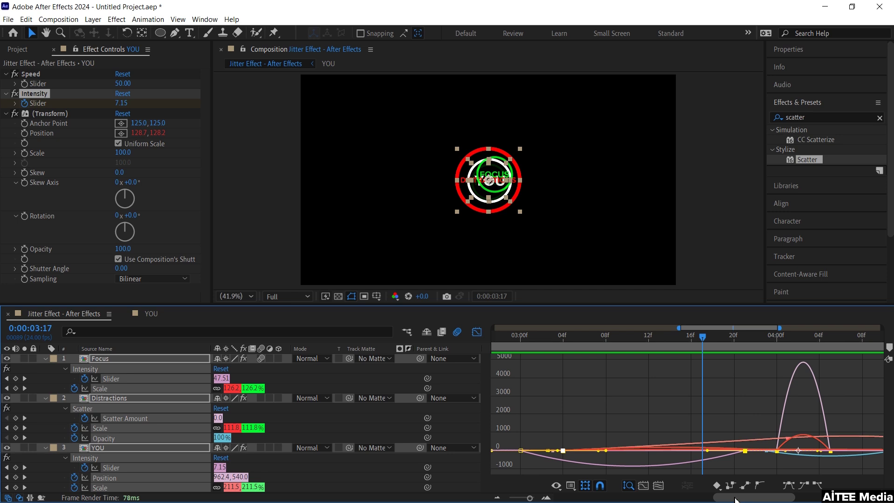
{"action": "left_click_drag", "start_coordinate": [512, 442], "coordinate": [569, 466]}
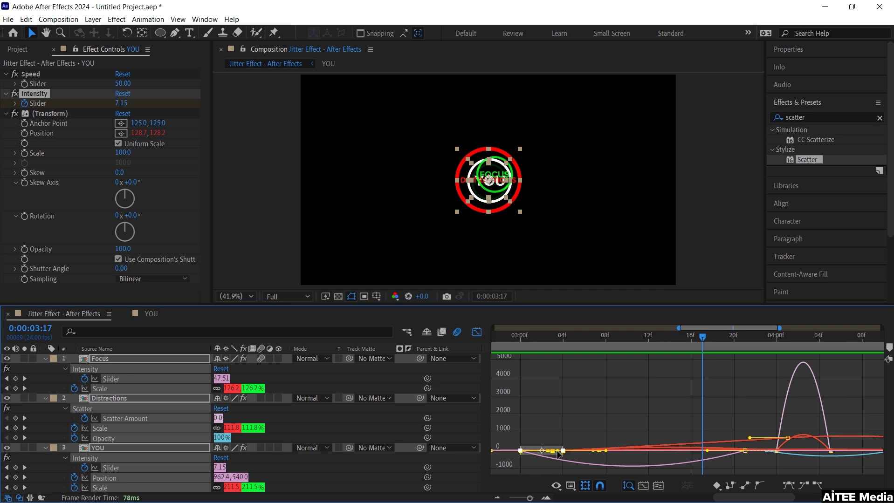
{"action": "left_click_drag", "start_coordinate": [559, 455], "coordinate": [607, 456]}
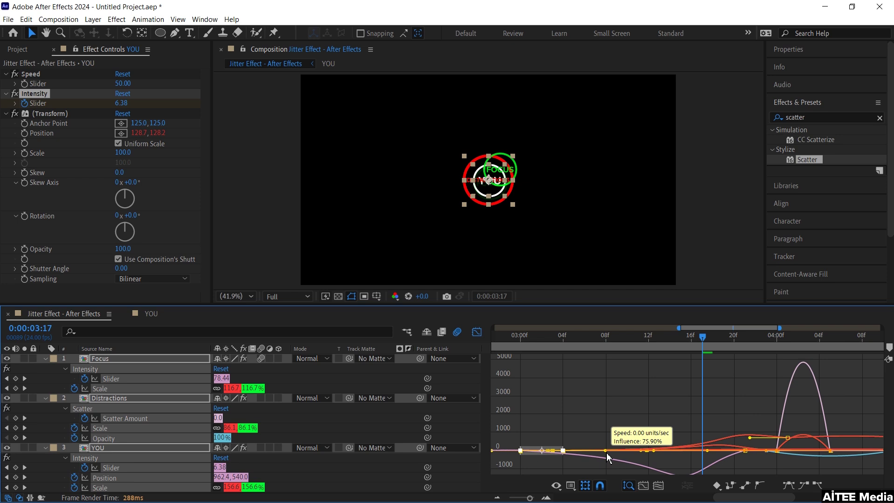
- Extend the outgoing ease of the keyframes around 0:00:04:00 slightly and close the graph editor
{"action": "left_click", "coordinate": [777, 458]}
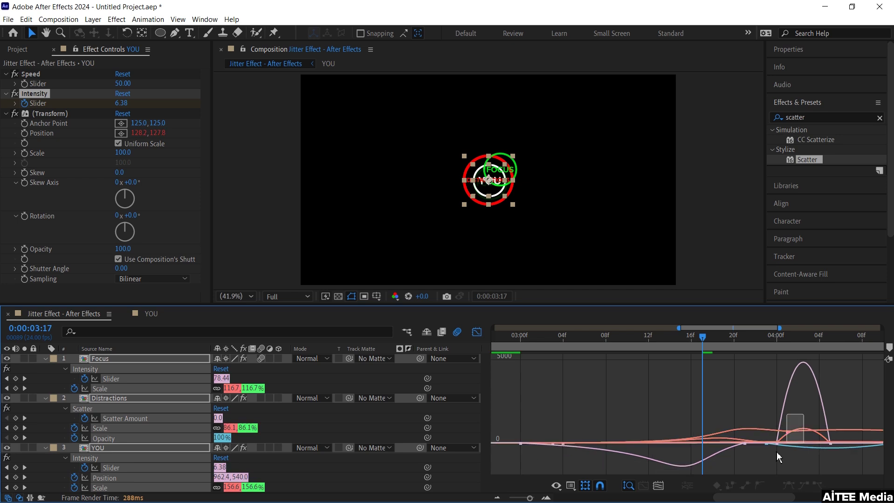
{"action": "mouse_move", "coordinate": [778, 458]}
{"action": "left_mouse_down"}
{"action": "mouse_move", "coordinate": [768, 461]}
{"action": "mouse_move", "coordinate": [782, 457]}
{"action": "left_mouse_up"}
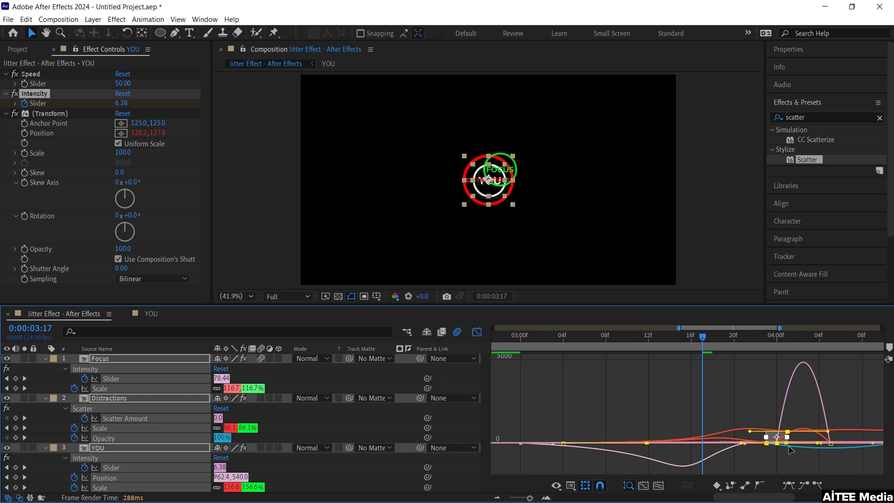
{"action": "left_click_drag", "start_coordinate": [788, 448], "coordinate": [798, 444]}
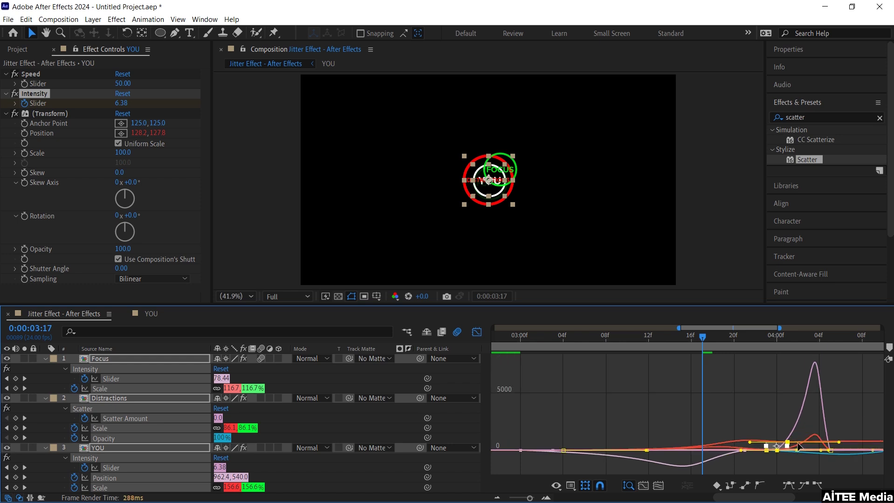
{"action": "left_click", "coordinate": [477, 332]}
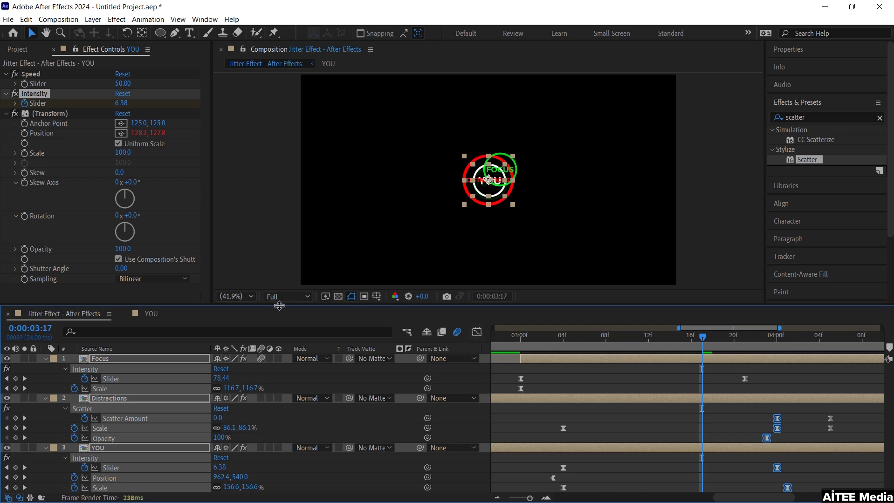
- Collapse the properties of all three layers and enlarge the composition preview
{"action": "key", "text": "u"}
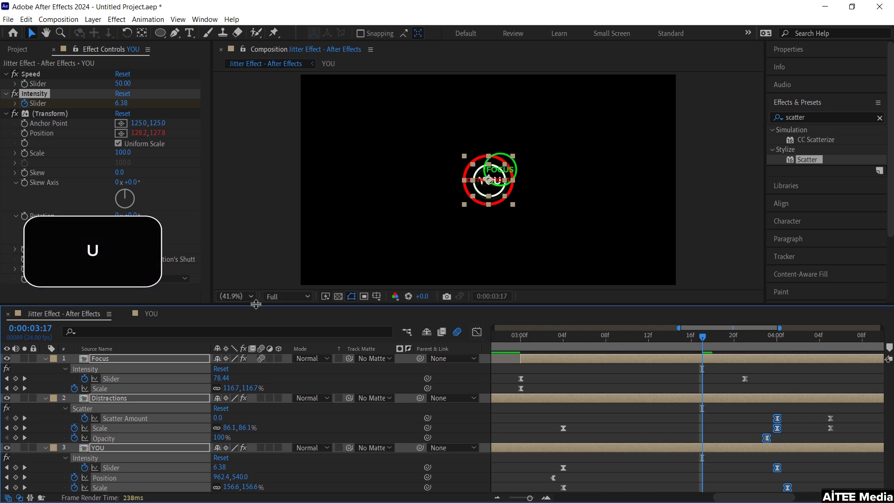
{"action": "left_click_drag", "start_coordinate": [252, 305], "coordinate": [234, 368]}
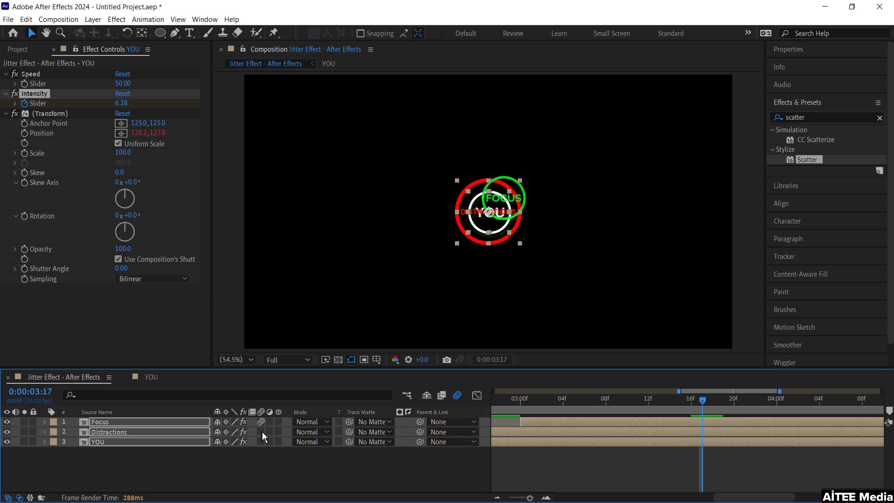
- Enable motion blur for the Distractions and YOU layers and play back the composition
{"action": "left_click_drag", "start_coordinate": [262, 433], "coordinate": [264, 442]}
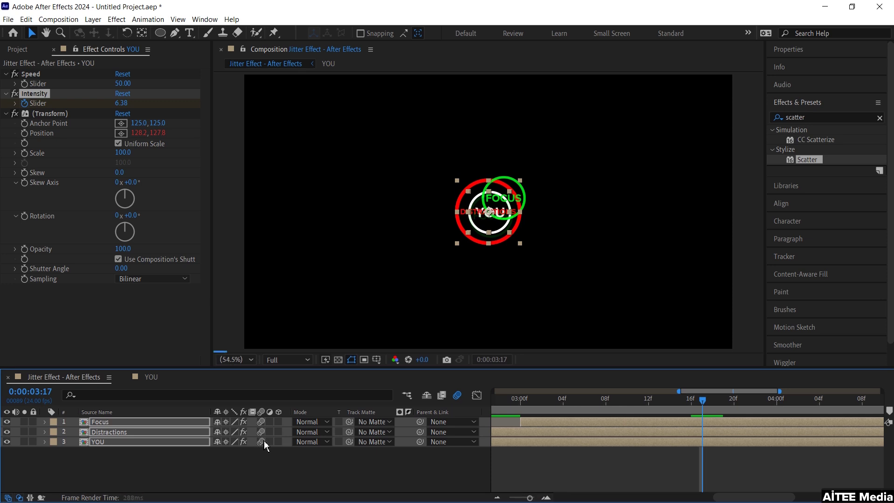
{"action": "left_click", "coordinate": [259, 465]}
{"action": "key", "text": "space"}
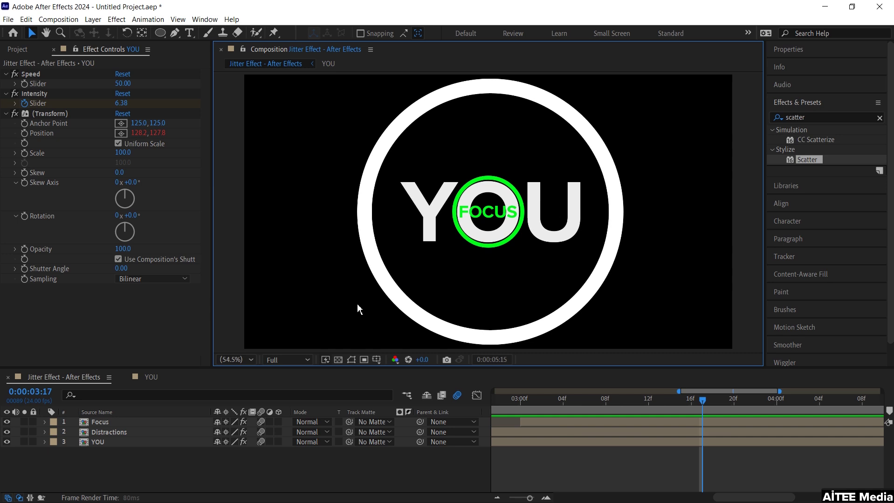
- Show the keyframed properties of all three layers across the full timeline, enlarge the timeline area, and go to 0:00:03:15
{"action": "key", "text": "space"}
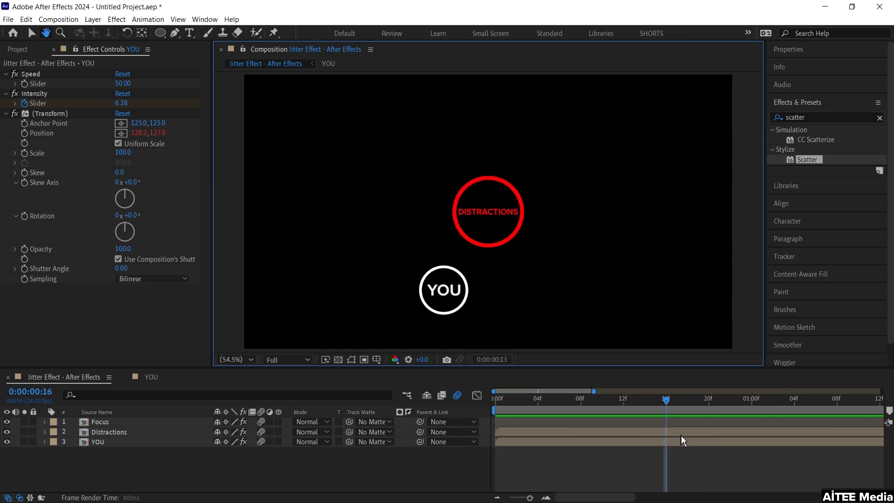
{"action": "key", "text": "minus"}
{"action": "key", "text": "minus"}
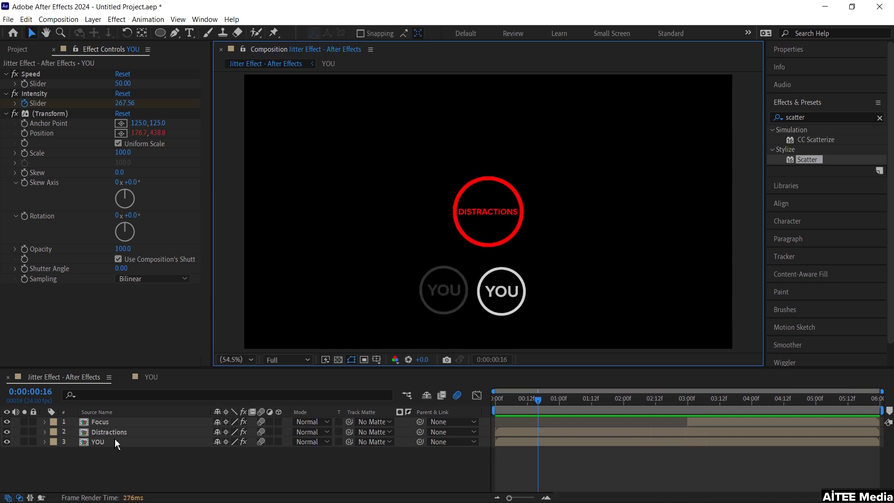
{"action": "left_click", "coordinate": [107, 422]}
{"action": "left_click", "coordinate": [113, 440], "text": "shift"}
{"action": "key", "text": "u"}
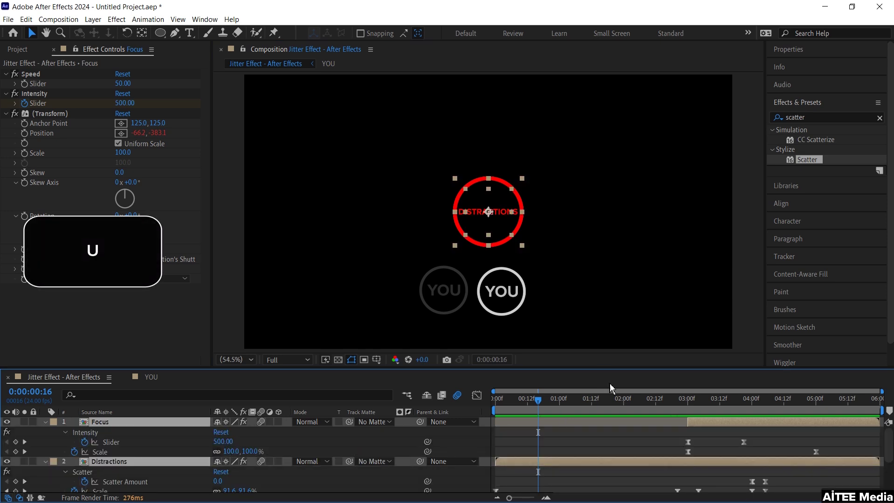
{"action": "left_click_drag", "start_coordinate": [600, 368], "coordinate": [620, 337]}
{"action": "left_click_drag", "start_coordinate": [539, 338], "coordinate": [729, 337]}
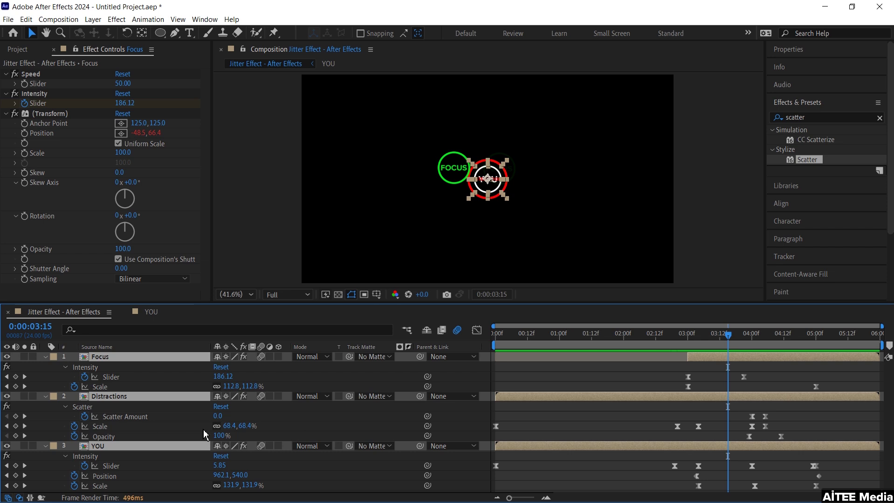
- Delay the last two Scale keyframes of the Distractions layer by about two frames and check the frame at 0:00:04:06
{"action": "left_click", "coordinate": [720, 425]}
{"action": "mouse_move", "coordinate": [782, 424]}
{"action": "left_mouse_down"}
{"action": "mouse_move", "coordinate": [756, 434]}
{"action": "mouse_move", "coordinate": [758, 427]}
{"action": "left_mouse_up"}
{"action": "left_click_drag", "start_coordinate": [746, 350], "coordinate": [768, 345]}
- Delete the YOU layer's Scale keyframe just after 0:00:04:00 and scrub back to 0:00:03:21 to check the growth
{"action": "left_click", "coordinate": [159, 447]}
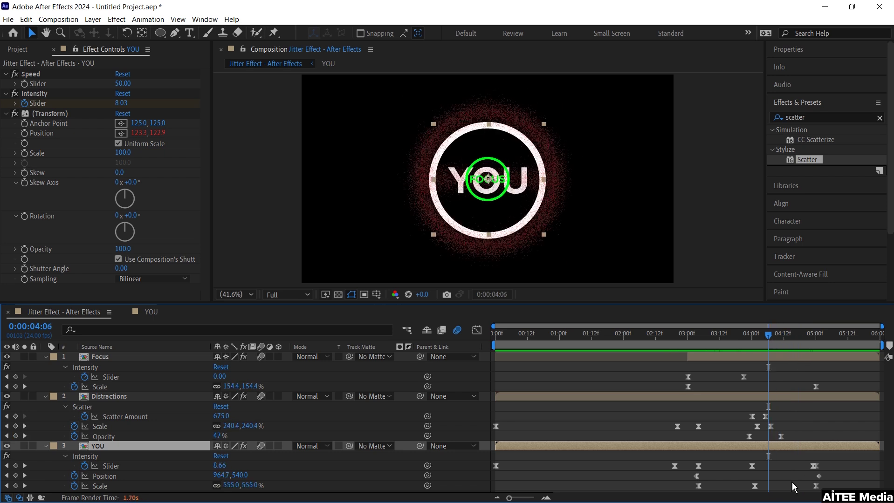
{"action": "left_click", "coordinate": [755, 485]}
{"action": "key", "text": "Delete"}
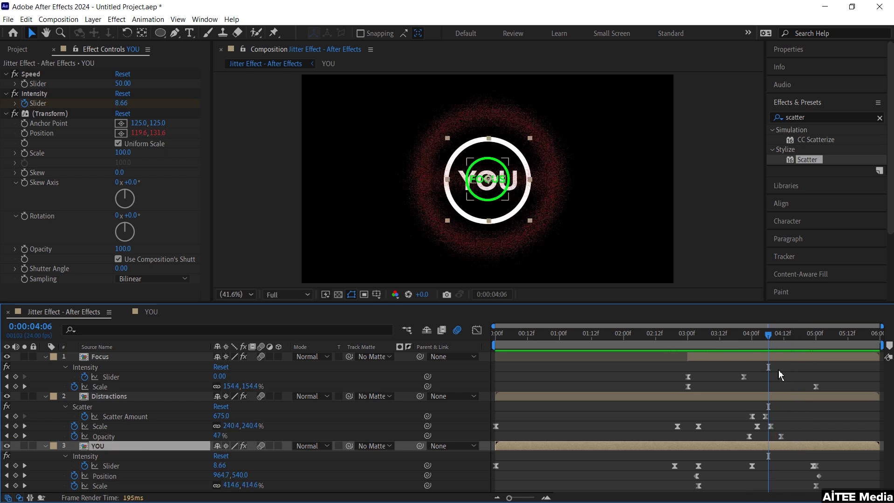
{"action": "left_click_drag", "start_coordinate": [767, 335], "coordinate": [748, 335]}
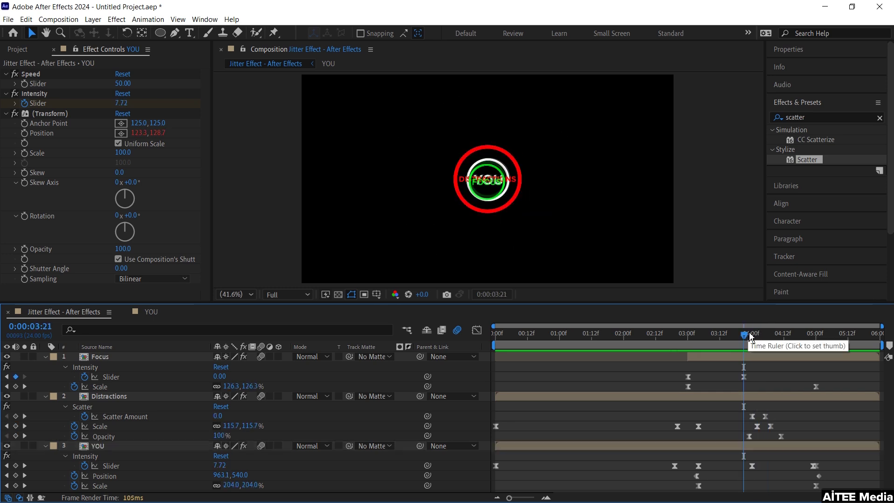
- Delay the last two Scale keyframes of the Distractions layer so the final one lines up with its last Opacity keyframe
{"action": "left_click", "coordinate": [770, 426]}
{"action": "left_click", "coordinate": [756, 426], "text": "shift"}
{"action": "left_click_drag", "start_coordinate": [756, 426], "coordinate": [771, 432]}
{"action": "left_click", "coordinate": [754, 334]}
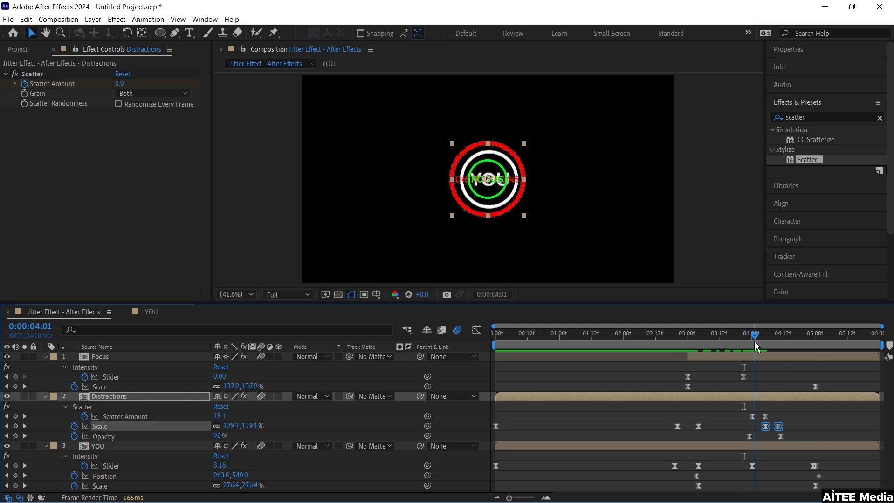
{"action": "left_click_drag", "start_coordinate": [783, 432], "coordinate": [782, 427]}
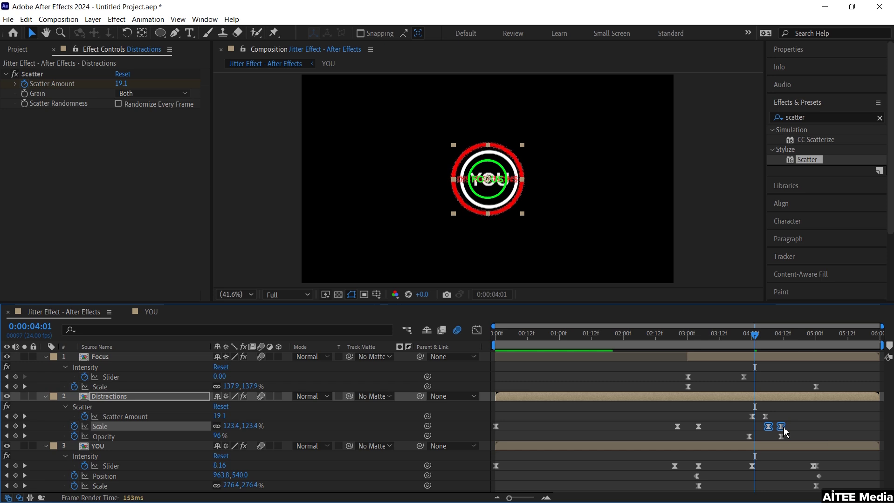
- Move the YOU layer's final Scale keyframe earlier to about 0:00:04:19 and check the frame at 0:00:04:05
{"action": "left_click", "coordinate": [815, 486]}
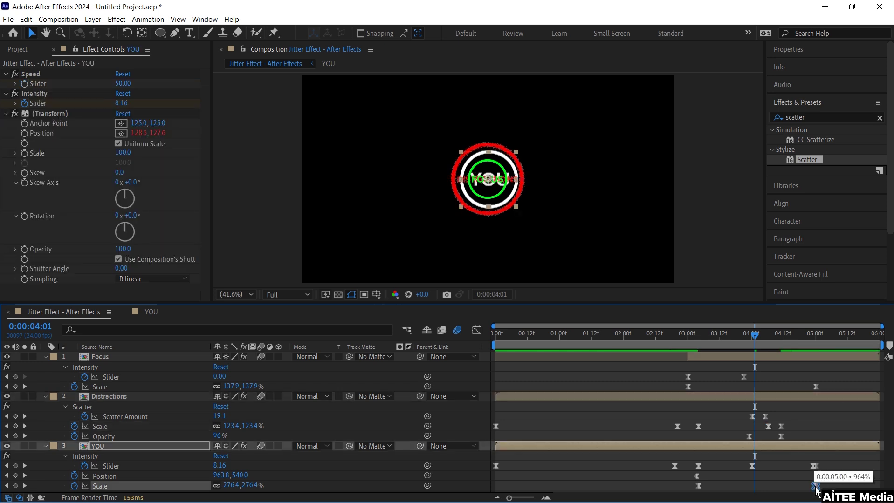
{"action": "left_click_drag", "start_coordinate": [815, 488], "coordinate": [803, 490]}
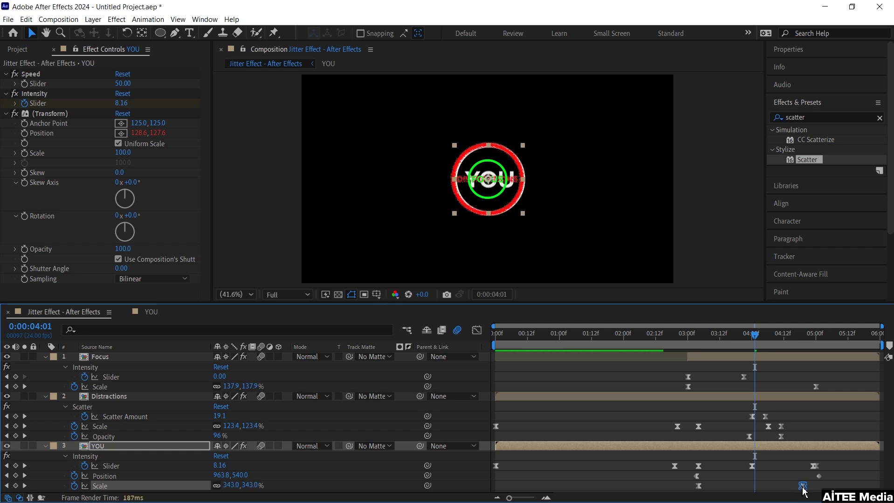
{"action": "left_click", "coordinate": [767, 336]}
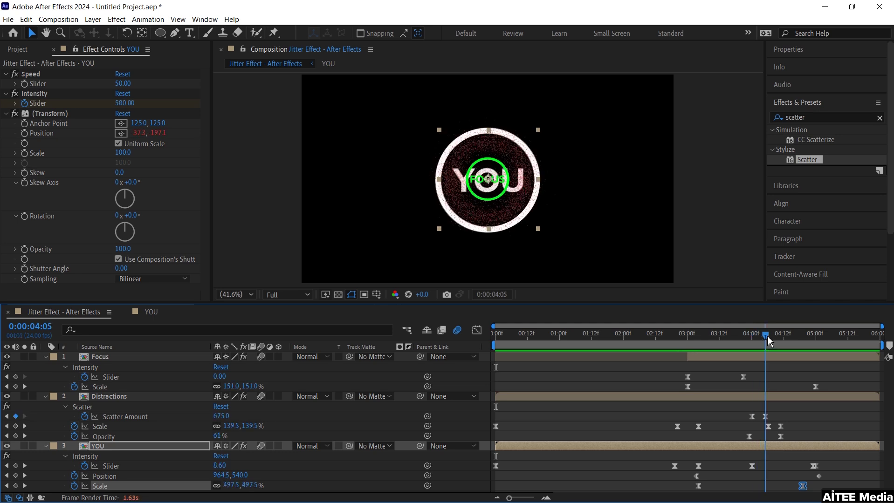
- On the Distractions layer, set the 0:00:04:05 Scatter Amount to 761, move the last Opacity keyframe to about 0:00:04:18, and preview
{"action": "left_click", "coordinate": [767, 418]}
{"action": "mouse_move", "coordinate": [771, 420]}
{"action": "left_mouse_down"}
{"action": "mouse_move", "coordinate": [782, 421]}
{"action": "mouse_move", "coordinate": [769, 422]}
{"action": "left_mouse_up"}
{"action": "left_click_drag", "start_coordinate": [120, 83], "coordinate": [169, 88]}
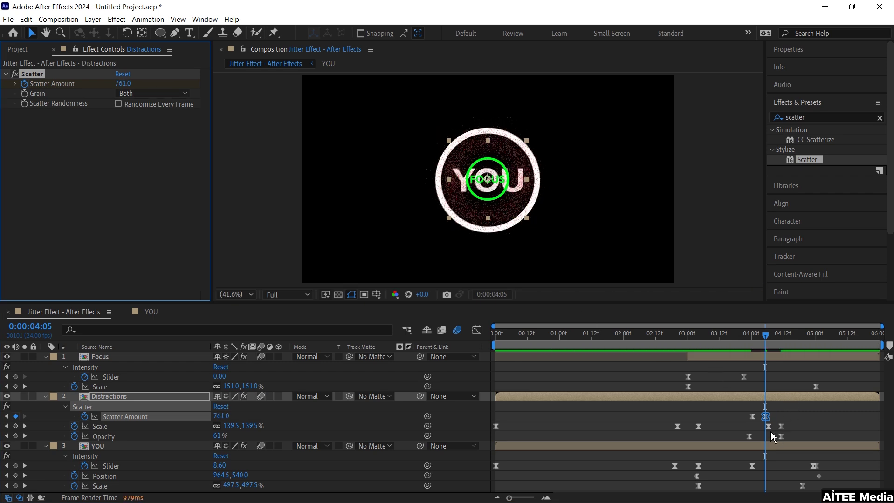
{"action": "left_click_drag", "start_coordinate": [783, 441], "coordinate": [801, 440]}
{"action": "key", "text": "space"}
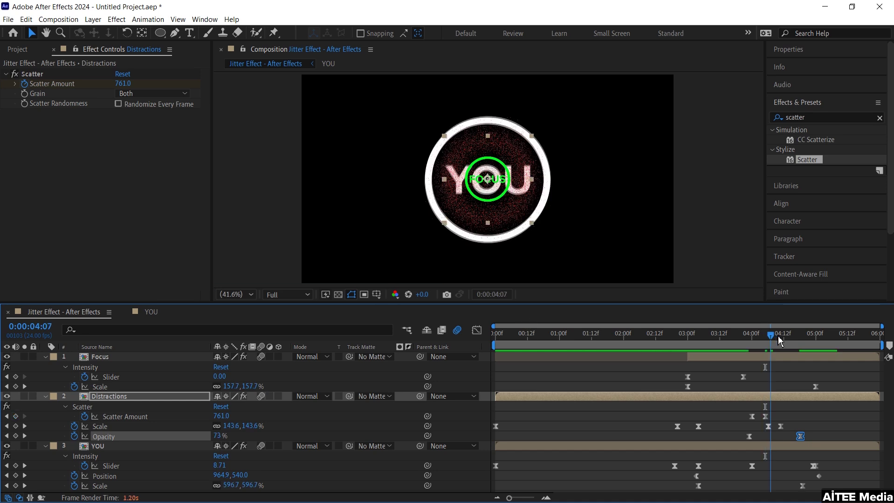